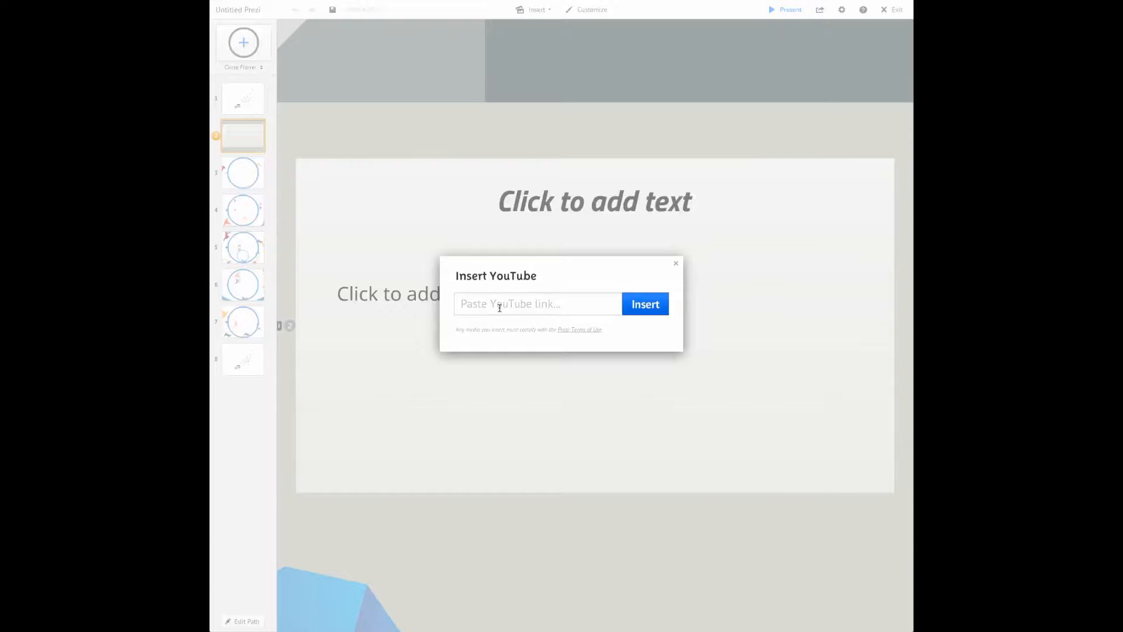
Step: Insert the YouTube video from the copied link onto the current frame and add it to the presentation path
key(ctrl+v)
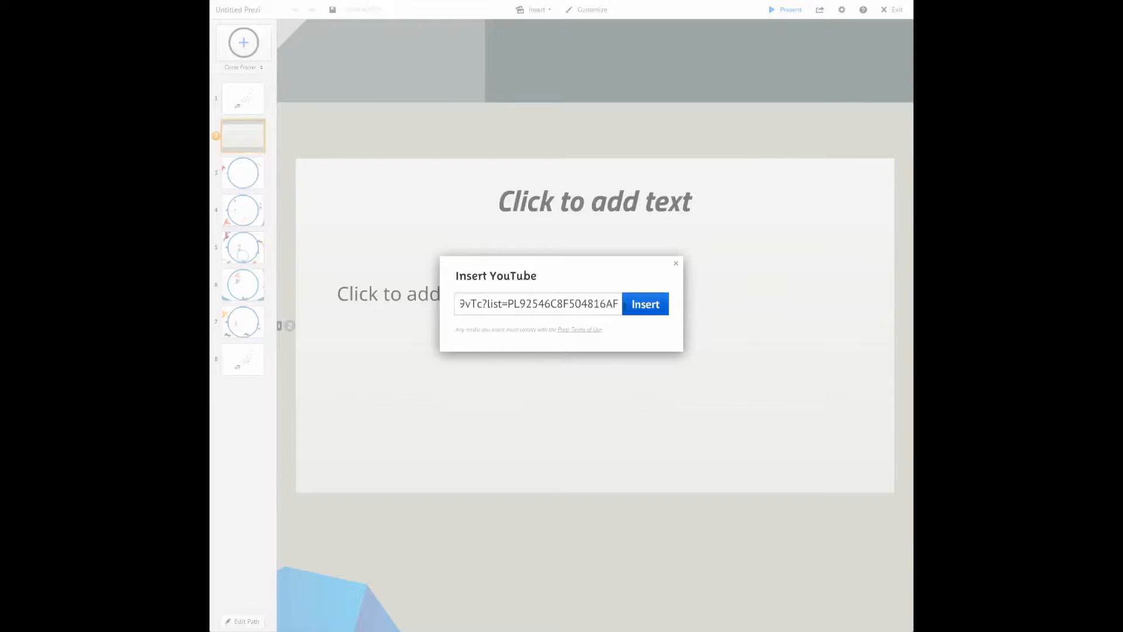
click(660, 309)
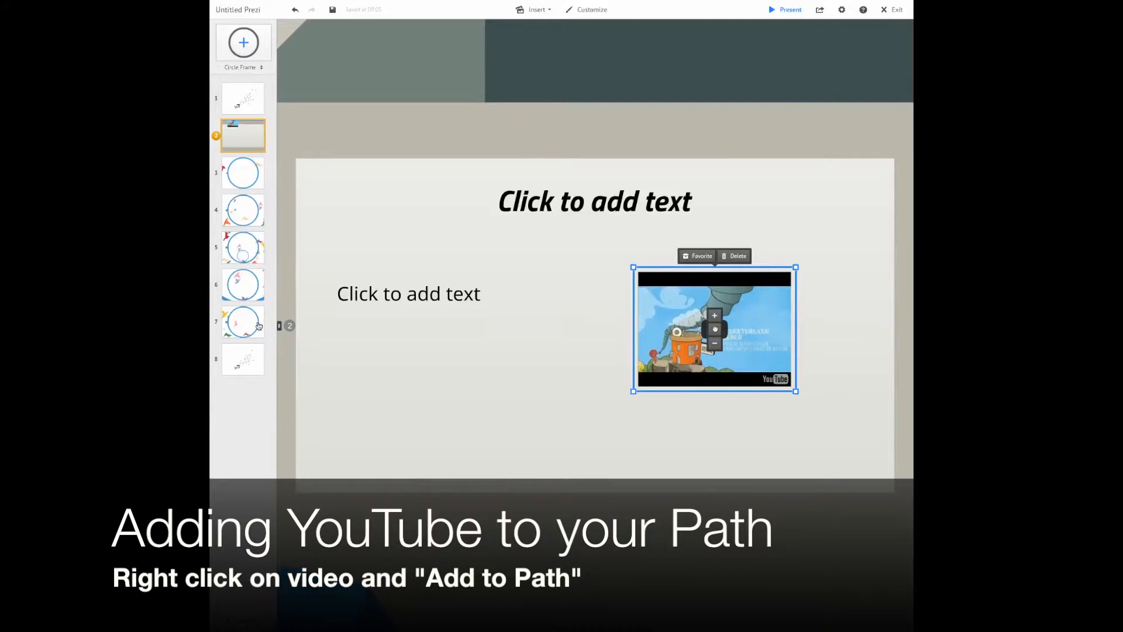
right_click(674, 317)
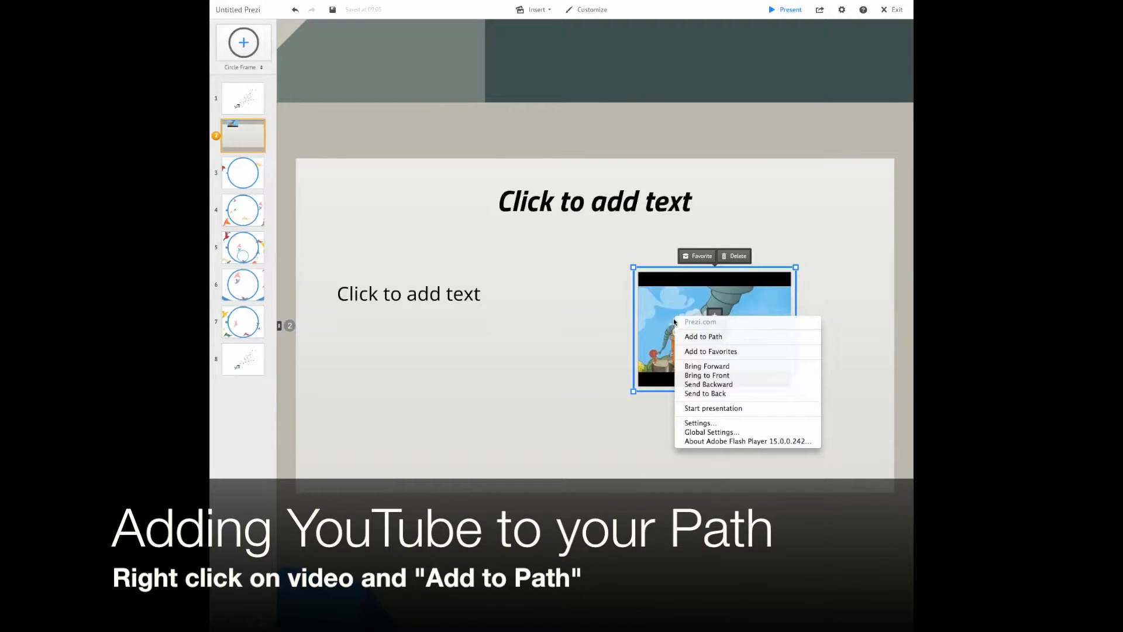
click(749, 337)
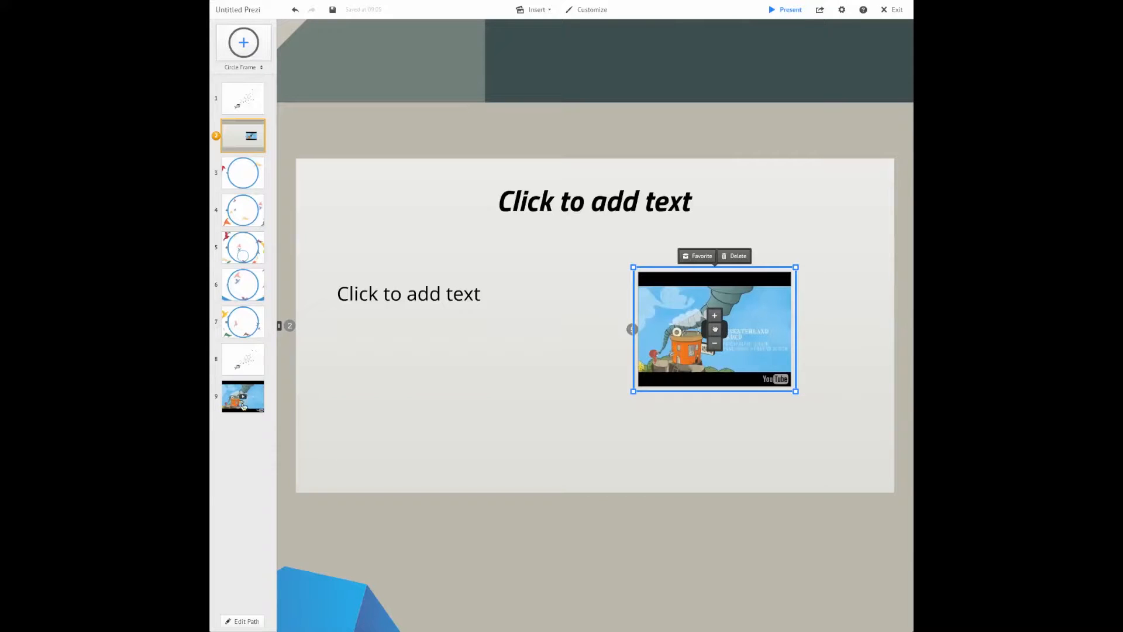
Step: Enter "Some text" in the frame's body placeholder and move the YouTube video to third place in the path
click(475, 302)
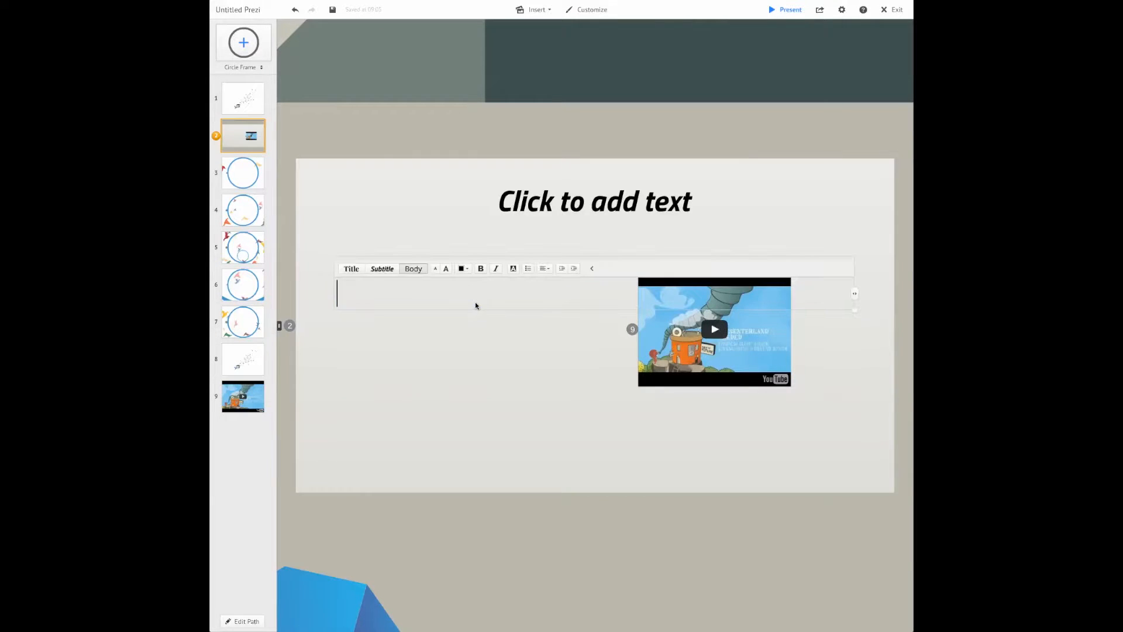
text(Some text)
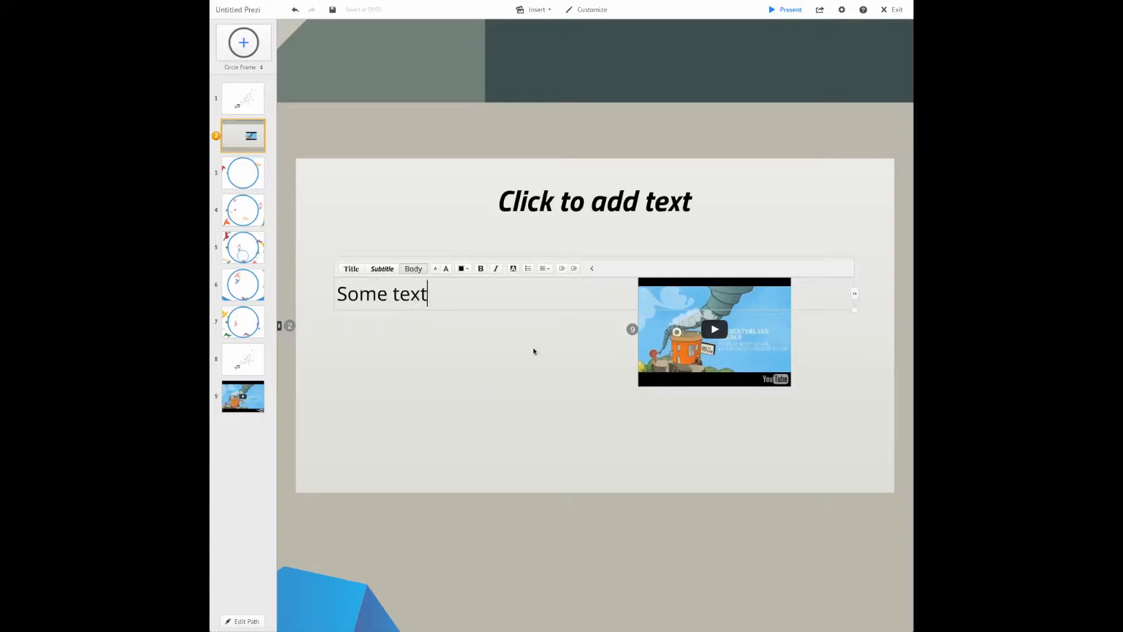
click(498, 364)
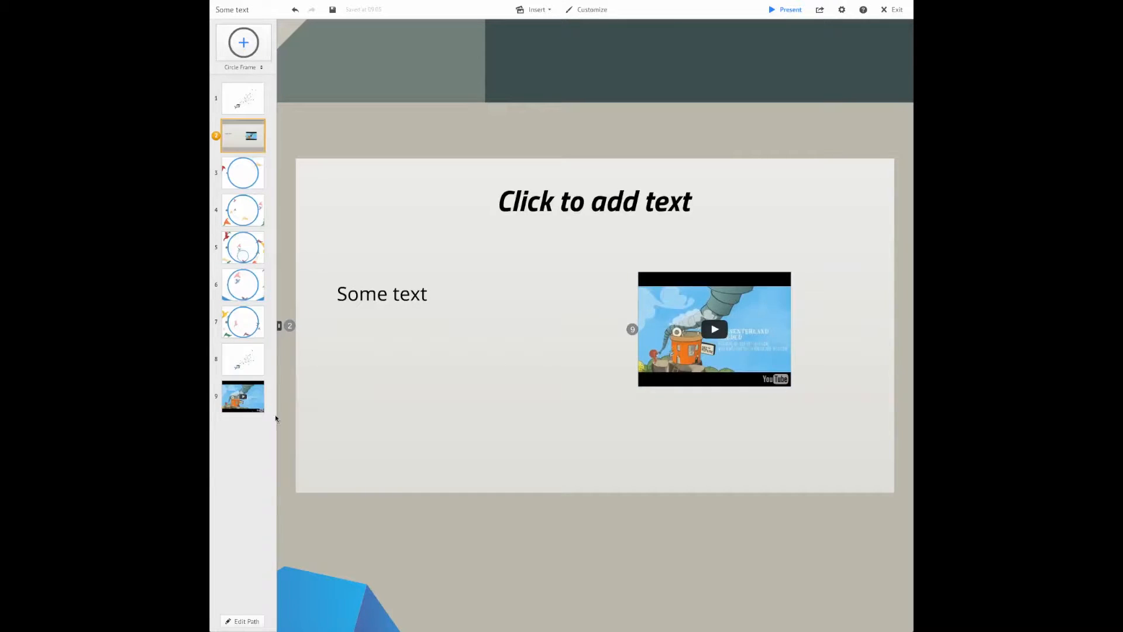
drag(233, 410, 234, 181)
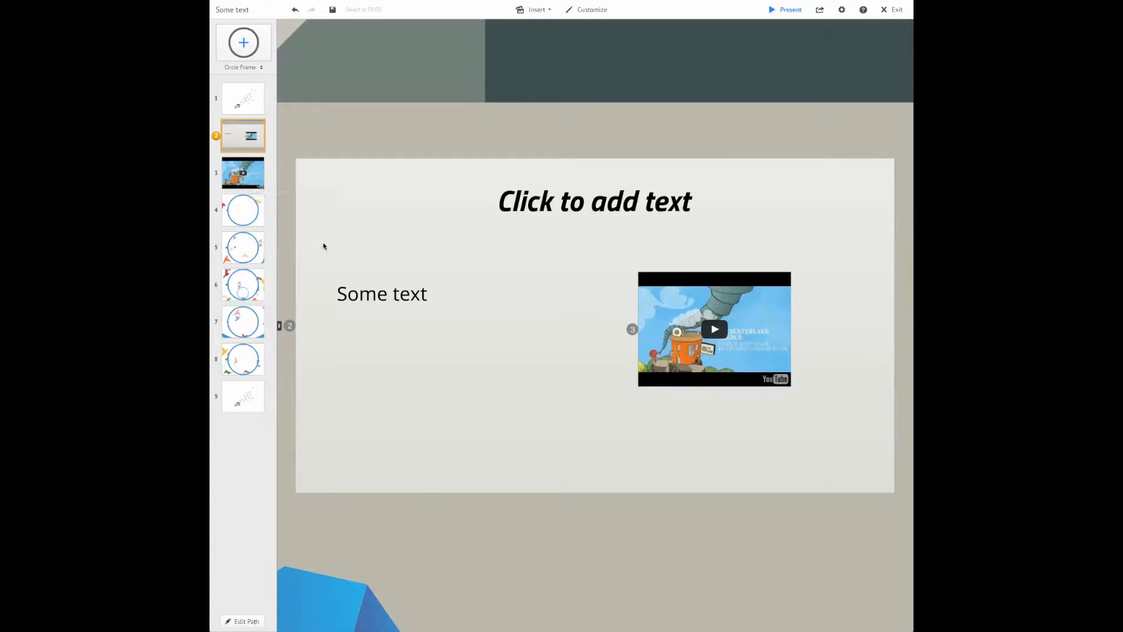
Step: Search web images for "prezi" and place the Prezi logo with its name in the frame's upper-right corner
click(537, 10)
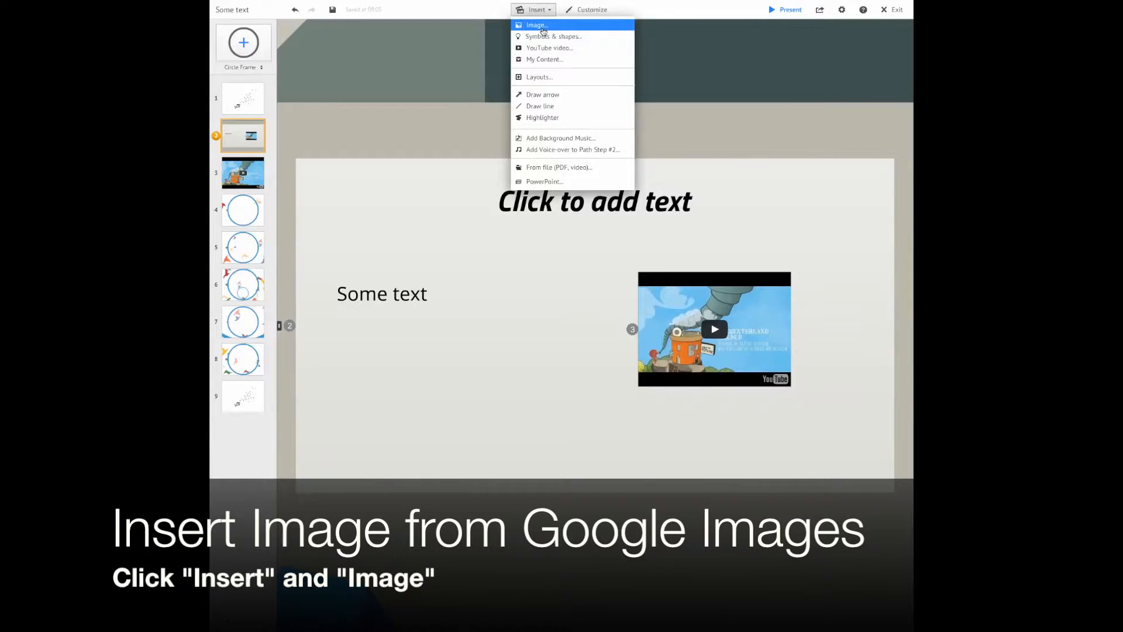
click(544, 26)
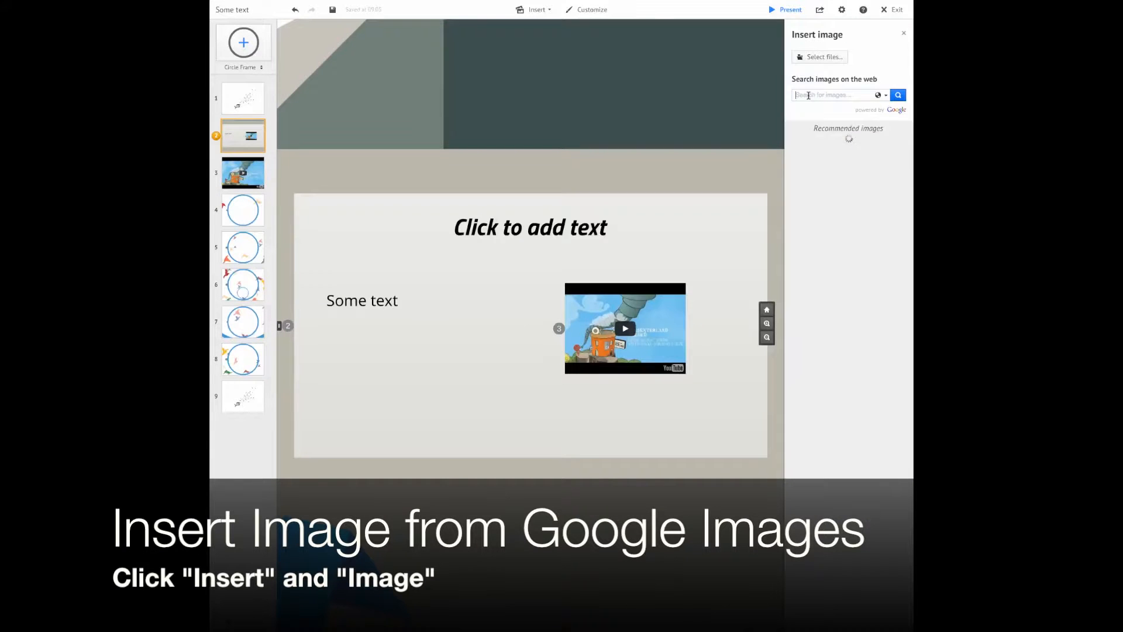
text(prezi)
key(Return)
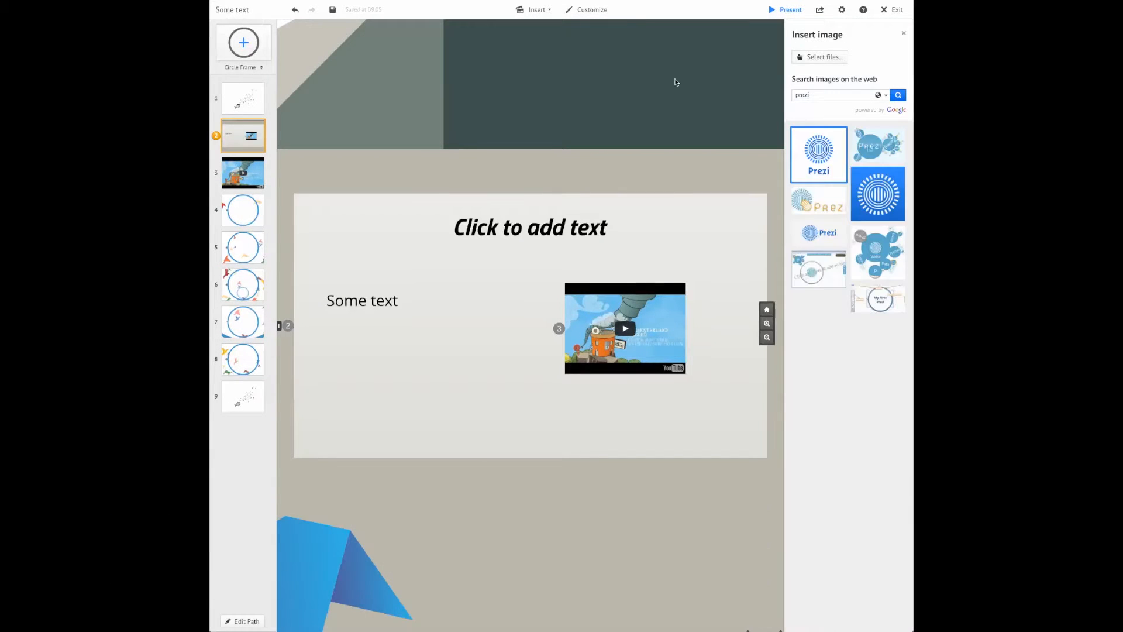
drag(818, 154, 397, 406)
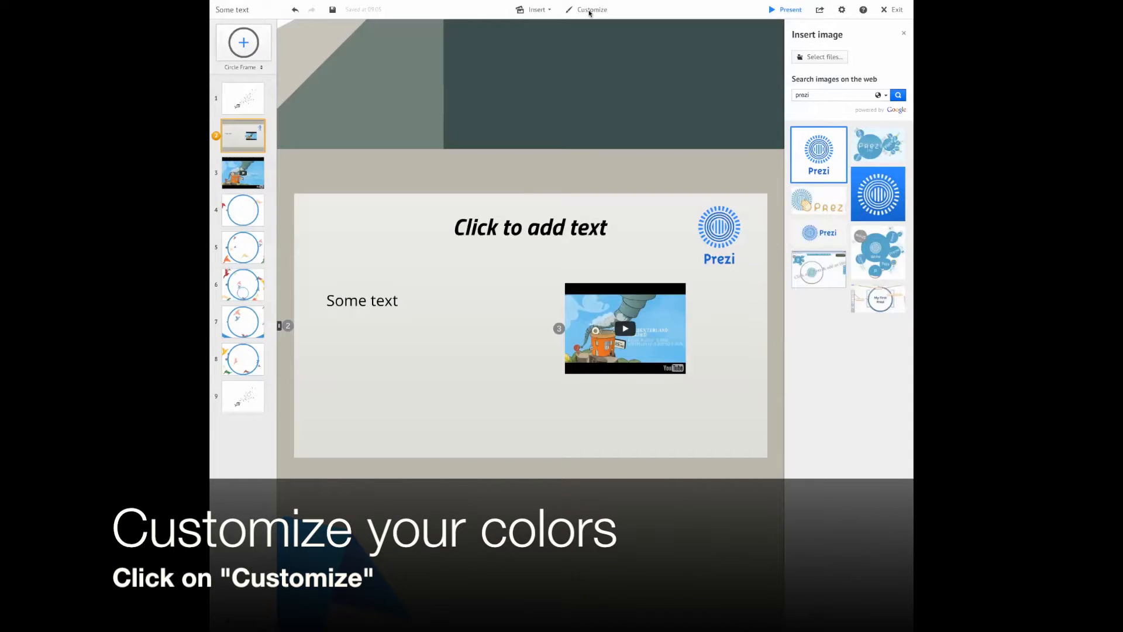
Step: Apply the Racing theme to the presentation
click(589, 10)
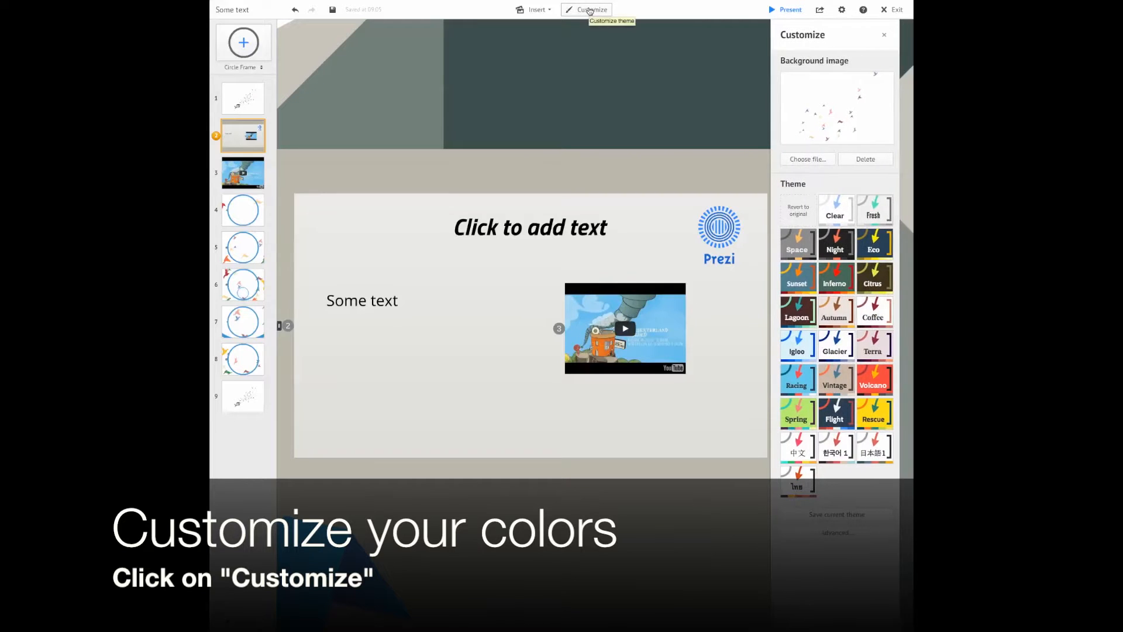
click(813, 412)
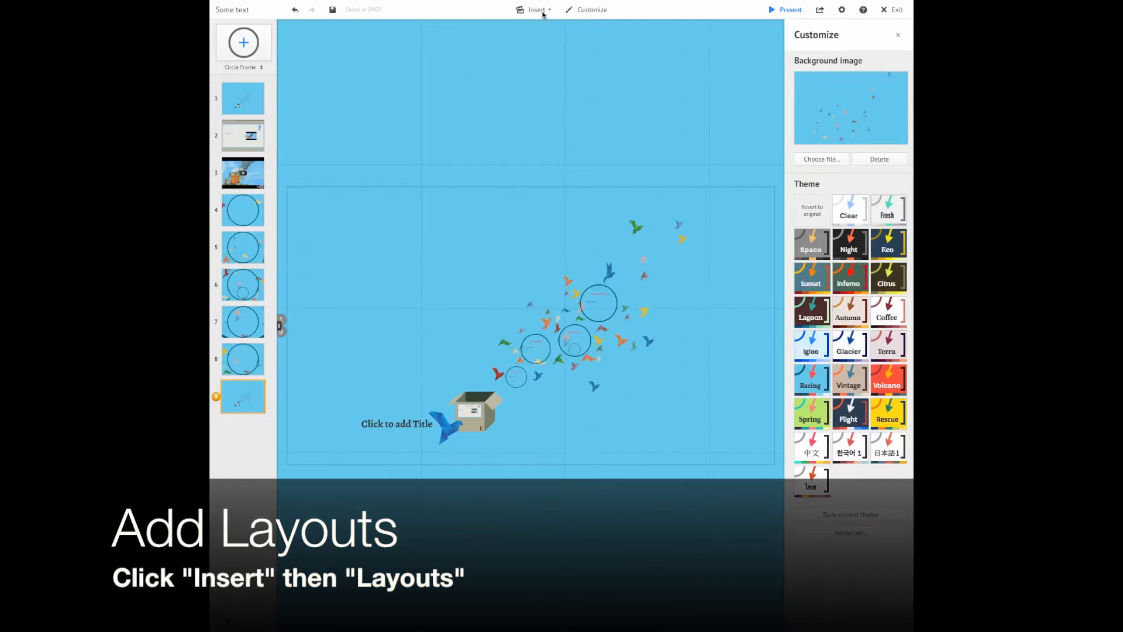
Step: Add a single-frame circle layout with title, text and a picture below in the overview's empty upper-left area
click(539, 10)
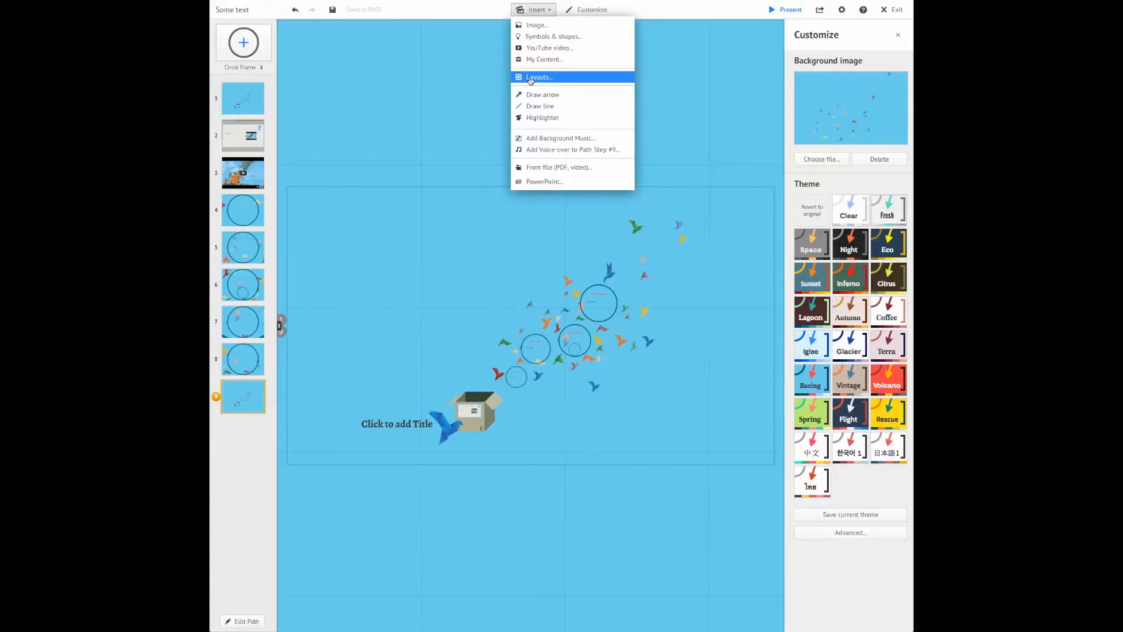
click(528, 78)
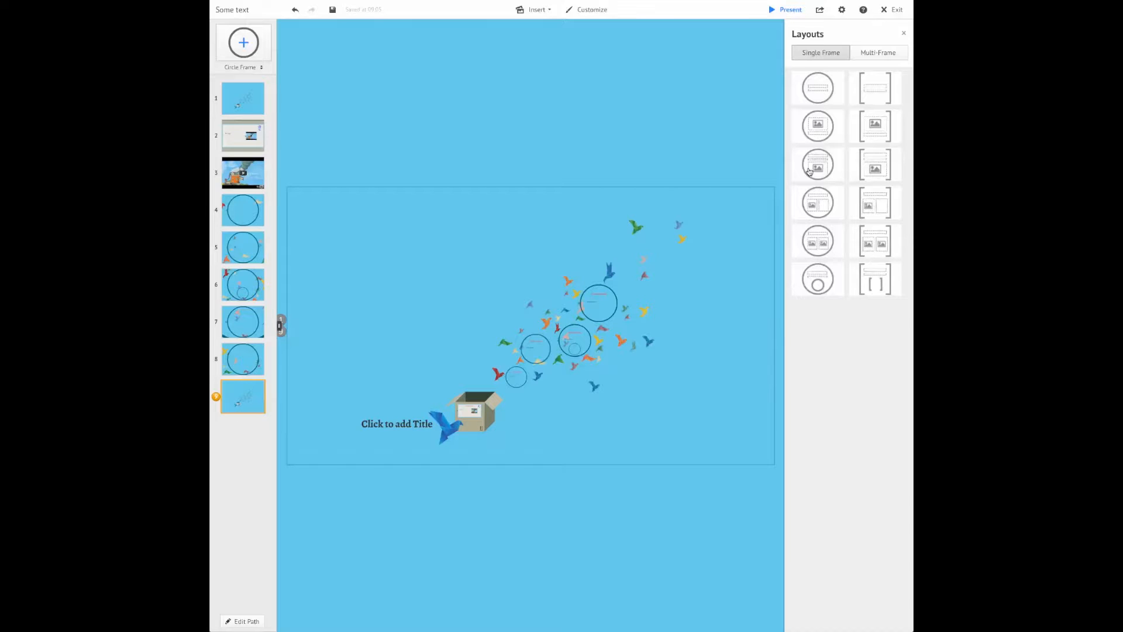
click(875, 50)
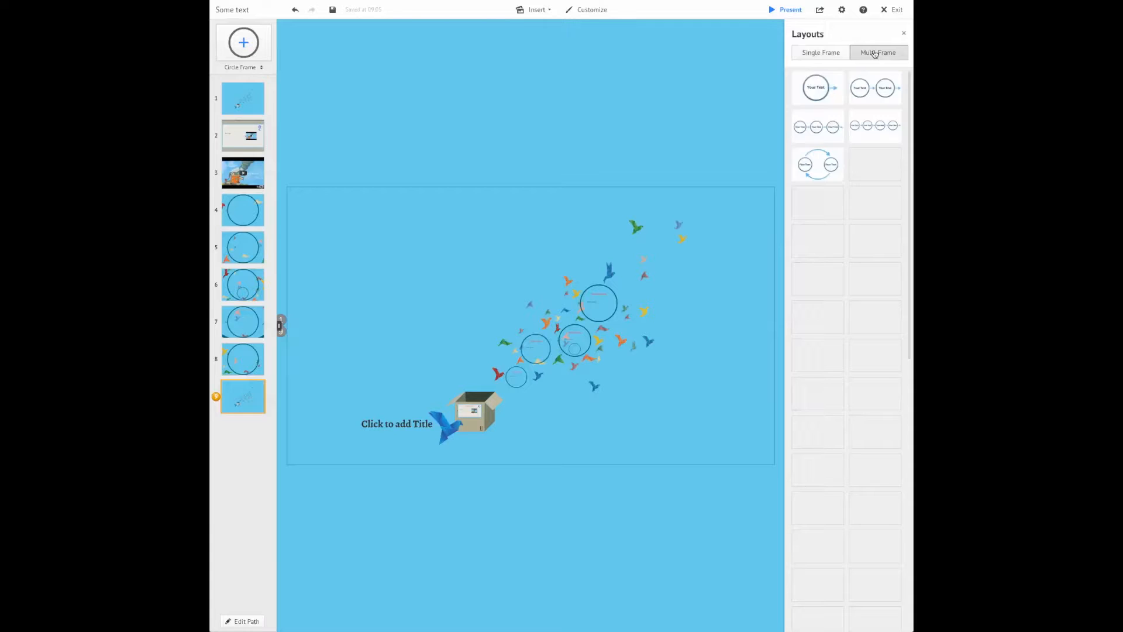
click(820, 53)
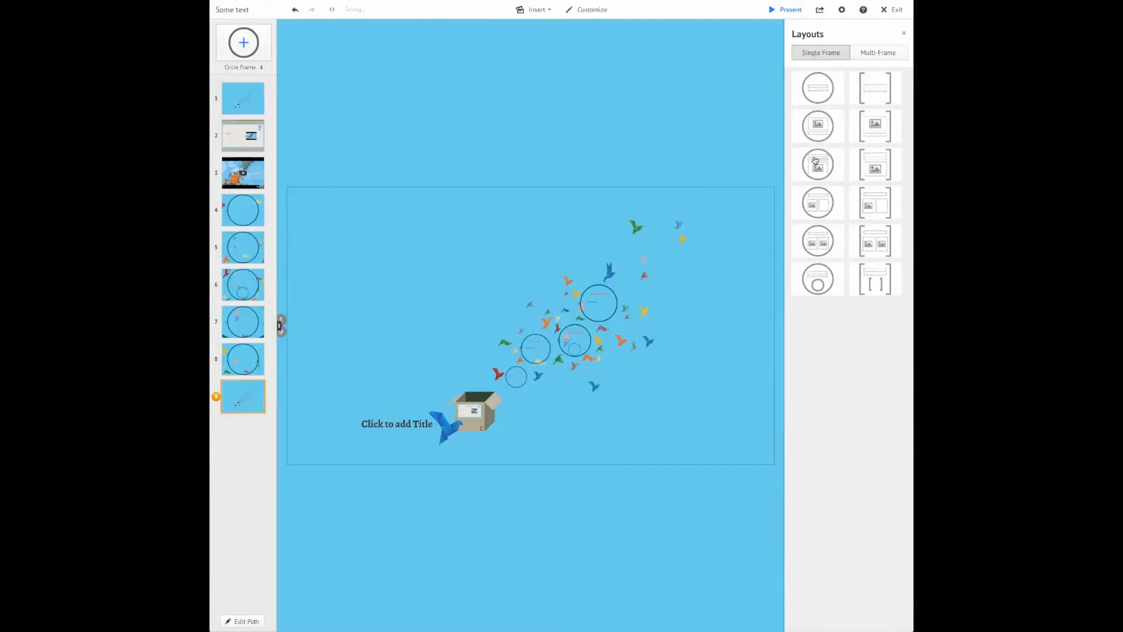
drag(819, 174, 401, 276)
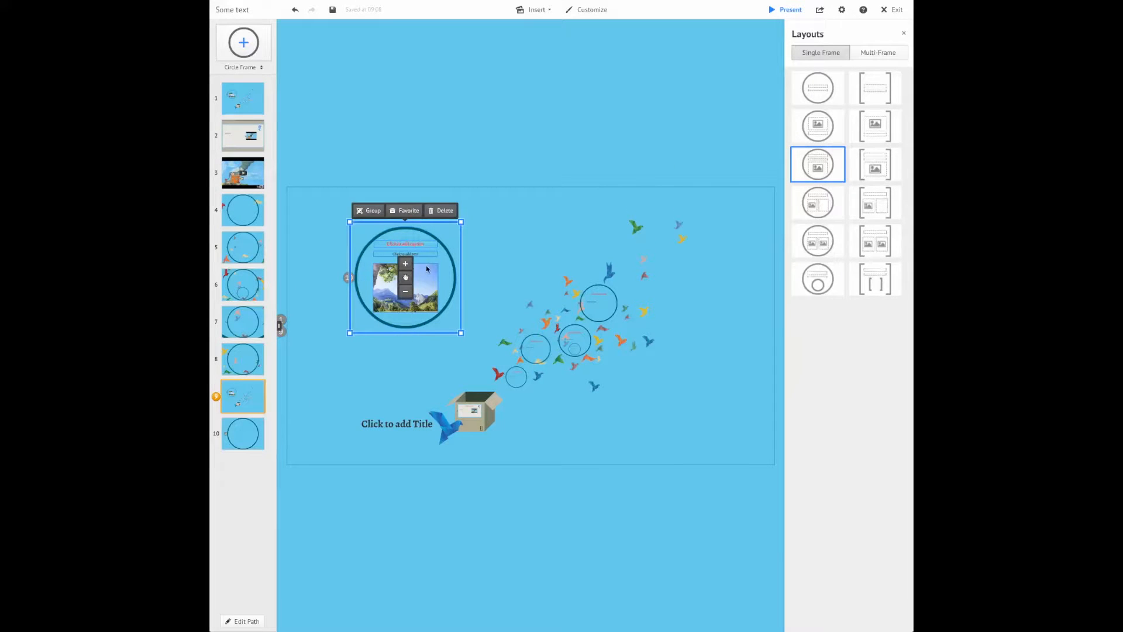
Step: Add the multi-frame layout of four overlapping circles above the overview frame and go to its path step
click(871, 52)
scroll(807, 330, down, 9)
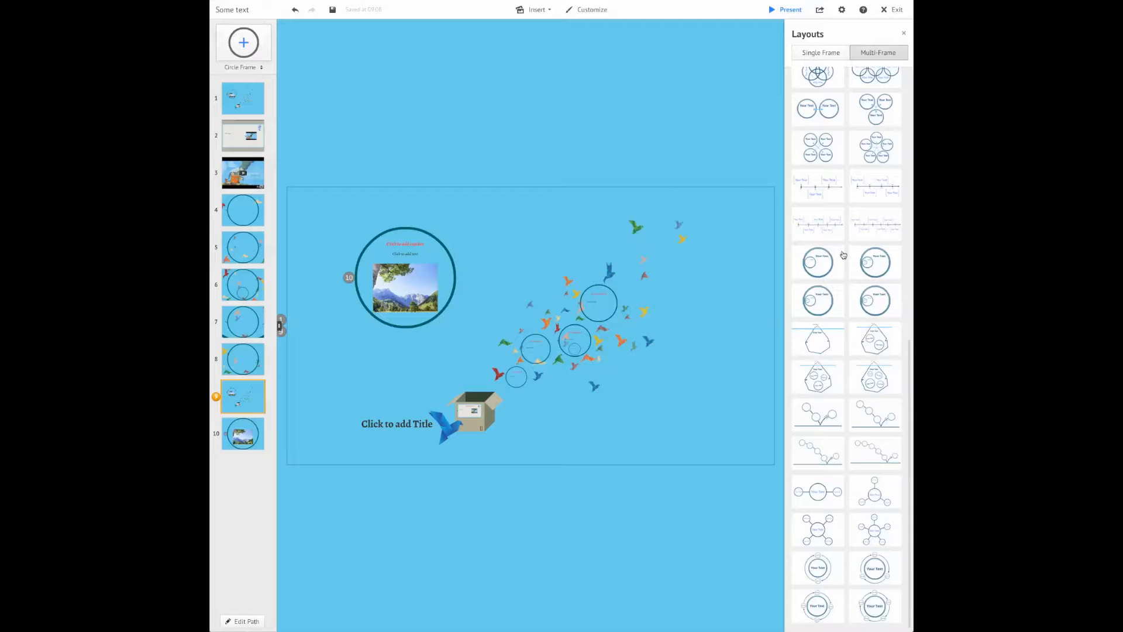
scroll(816, 149, up, 5)
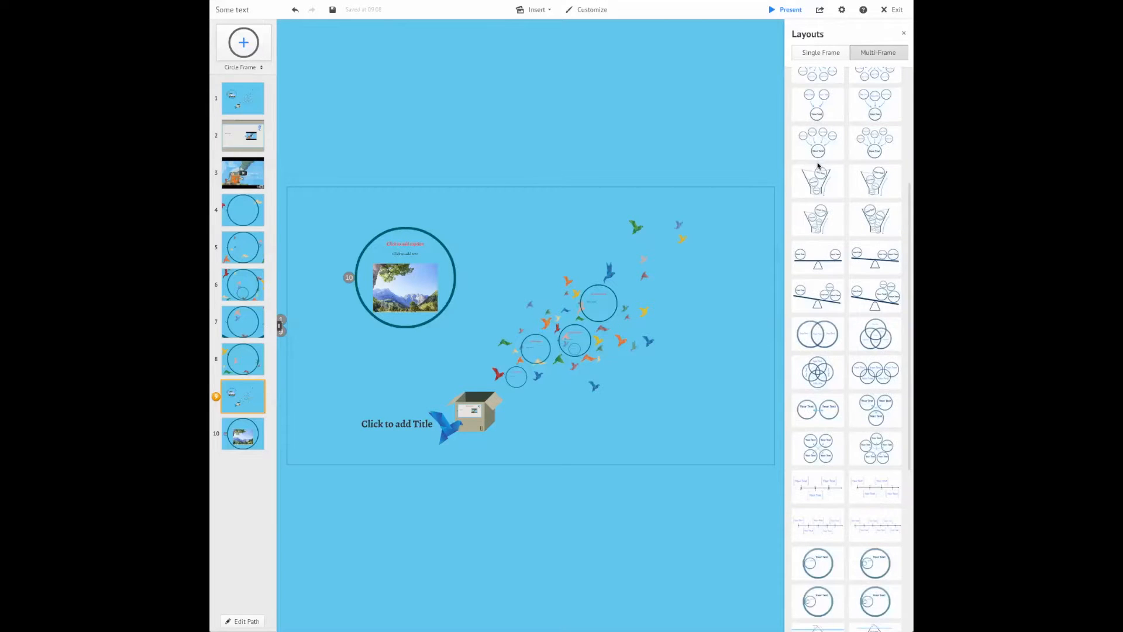
drag(818, 375, 524, 103)
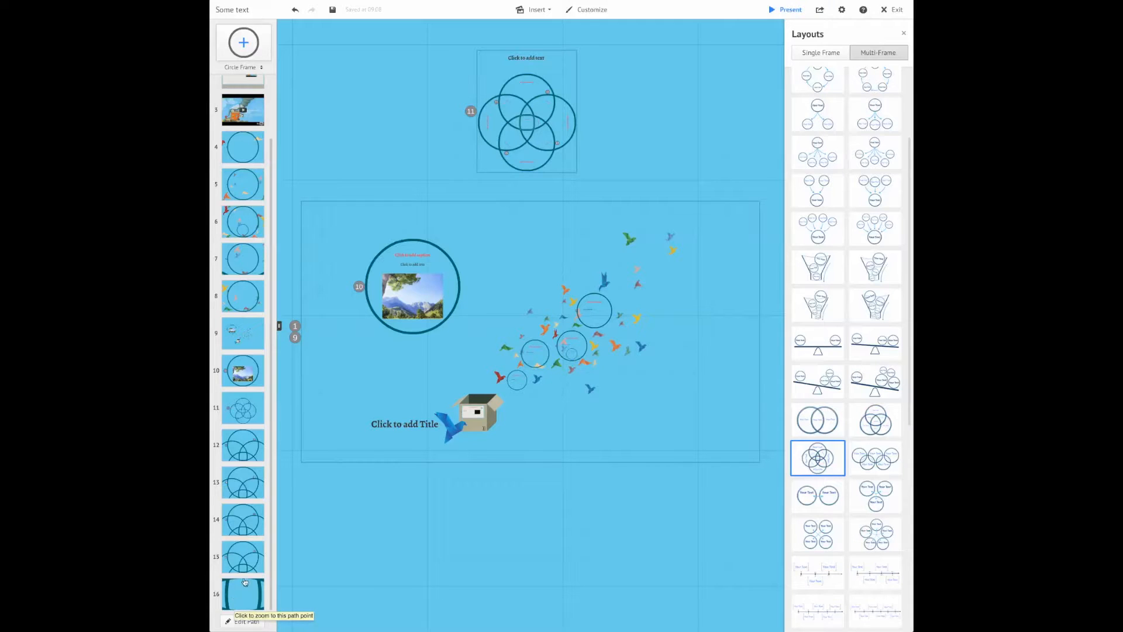
click(239, 410)
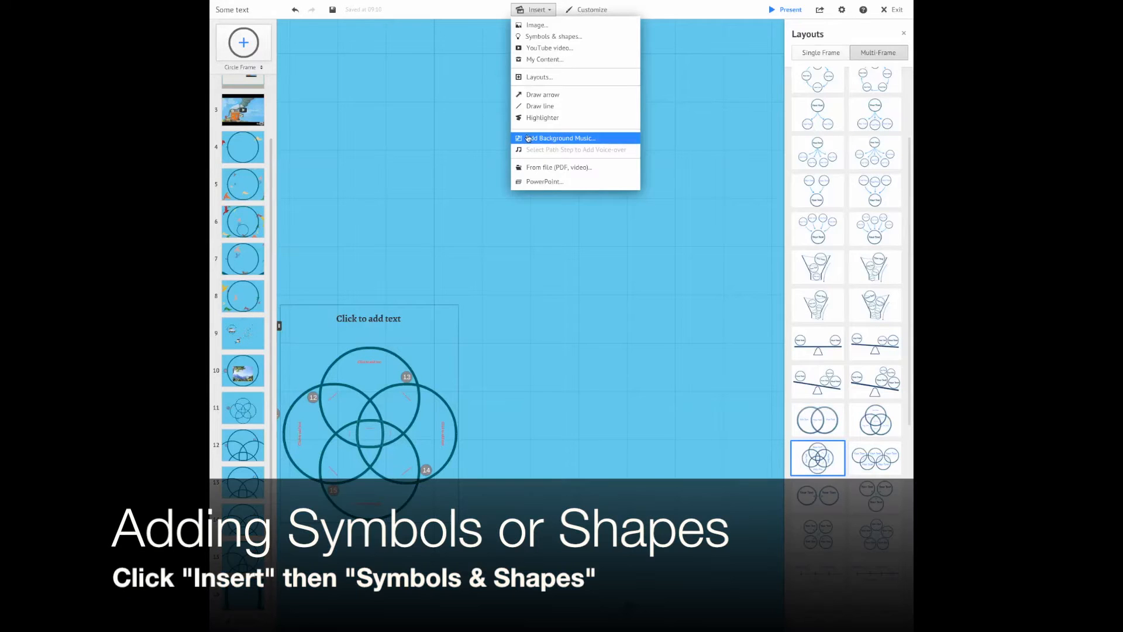
Step: Browse the Cute and Photographic styles in the symbols and shapes library
click(556, 35)
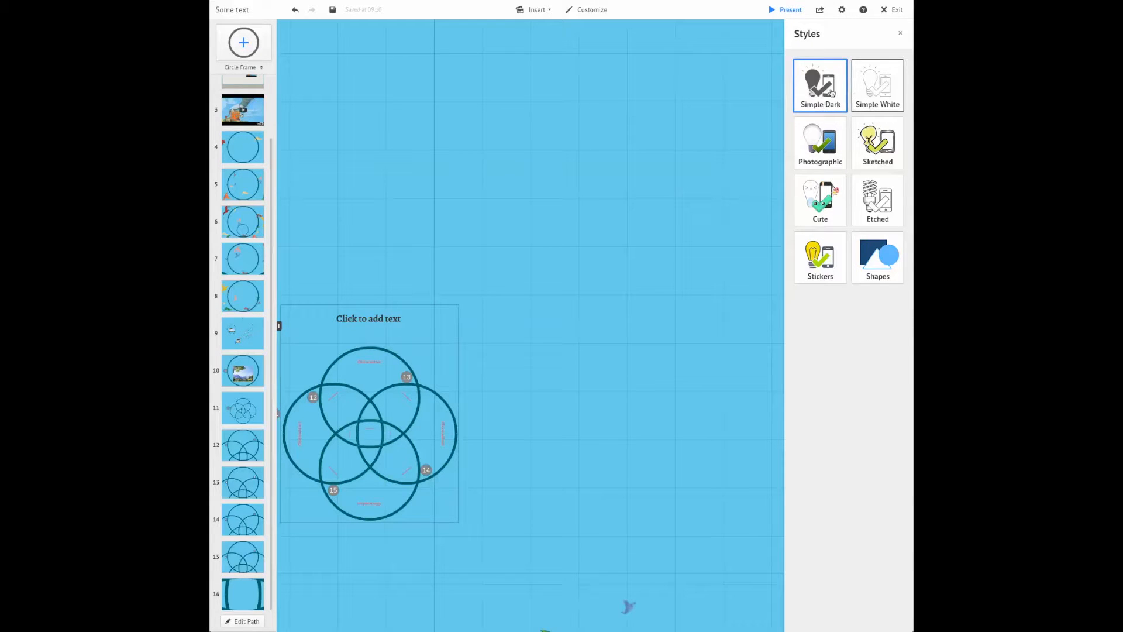
click(819, 199)
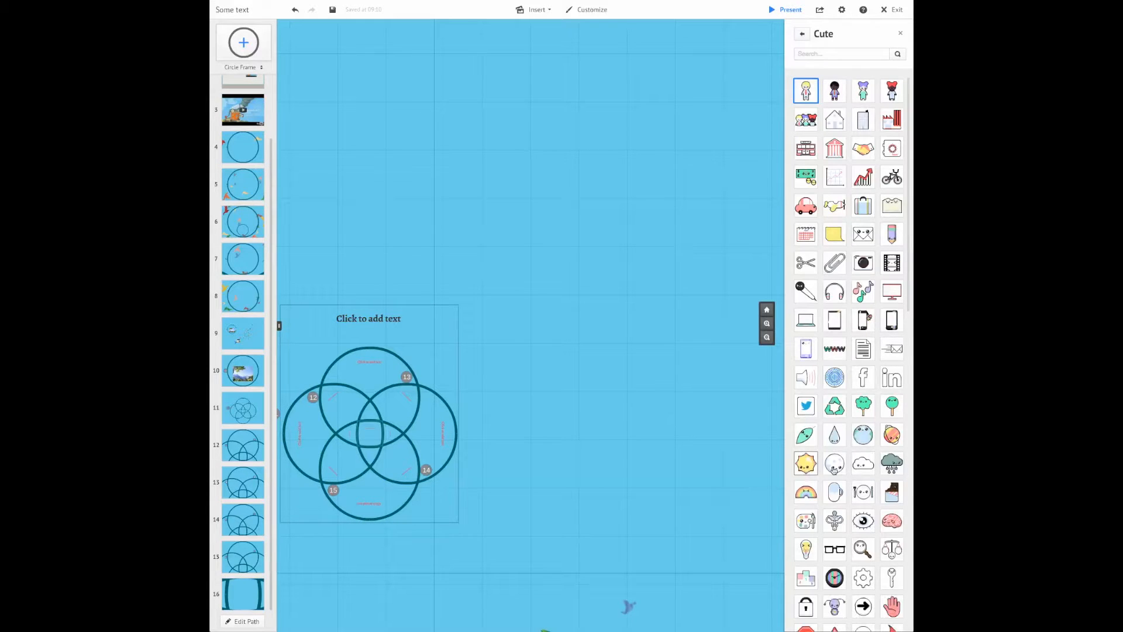
scroll(876, 396, down, 10)
scroll(876, 396, up, 15)
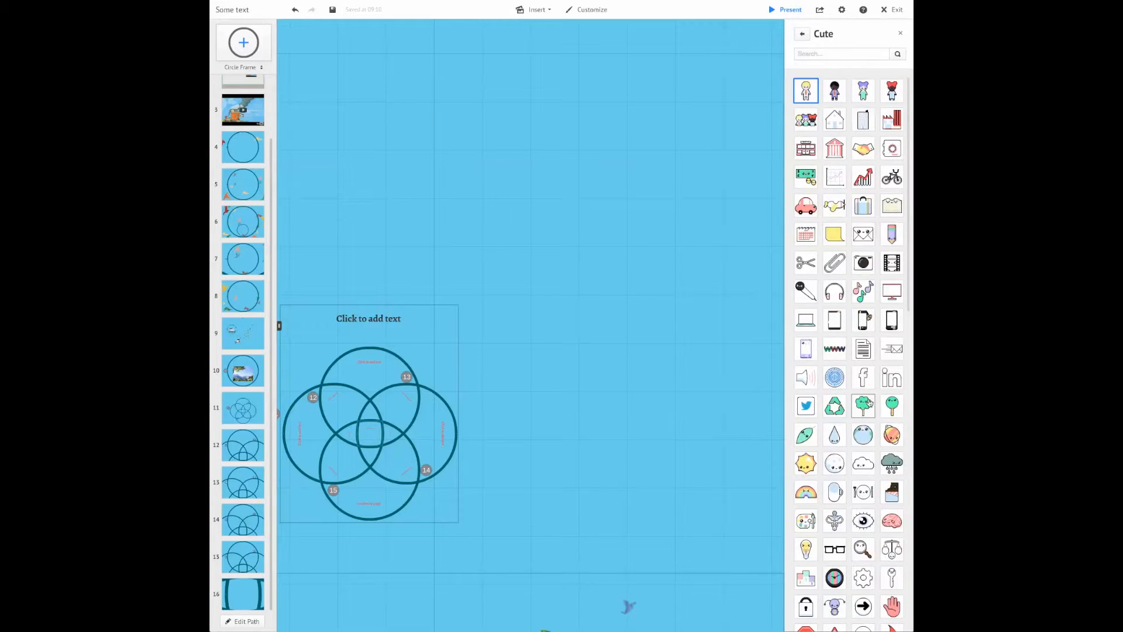
click(802, 34)
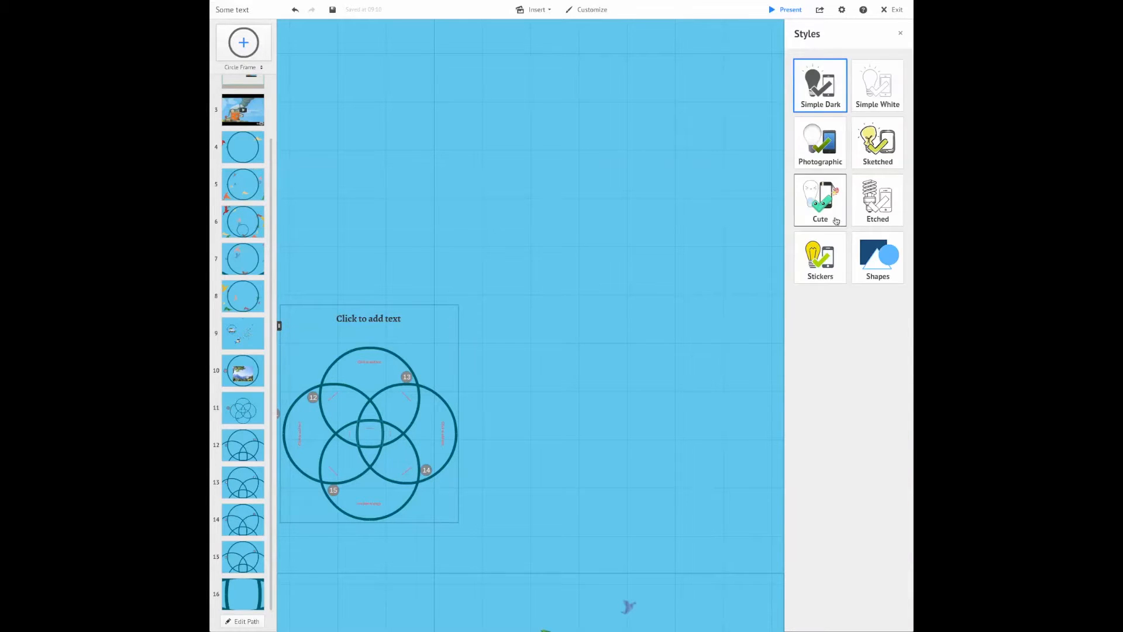
click(828, 156)
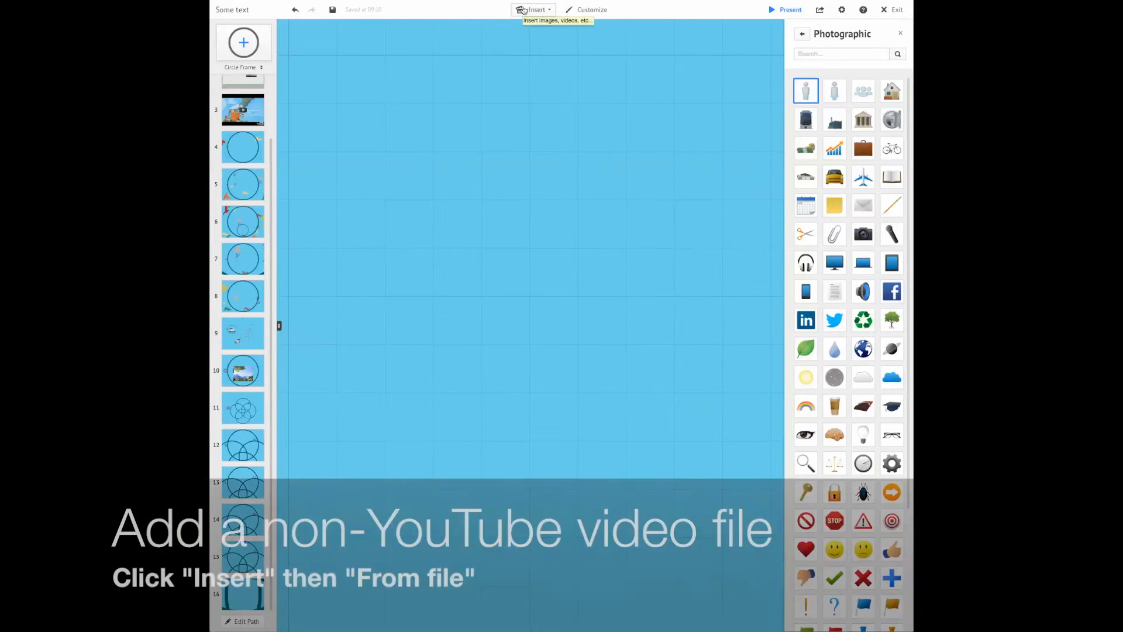
Step: Insert a video from a file onto the empty canvas area
click(524, 10)
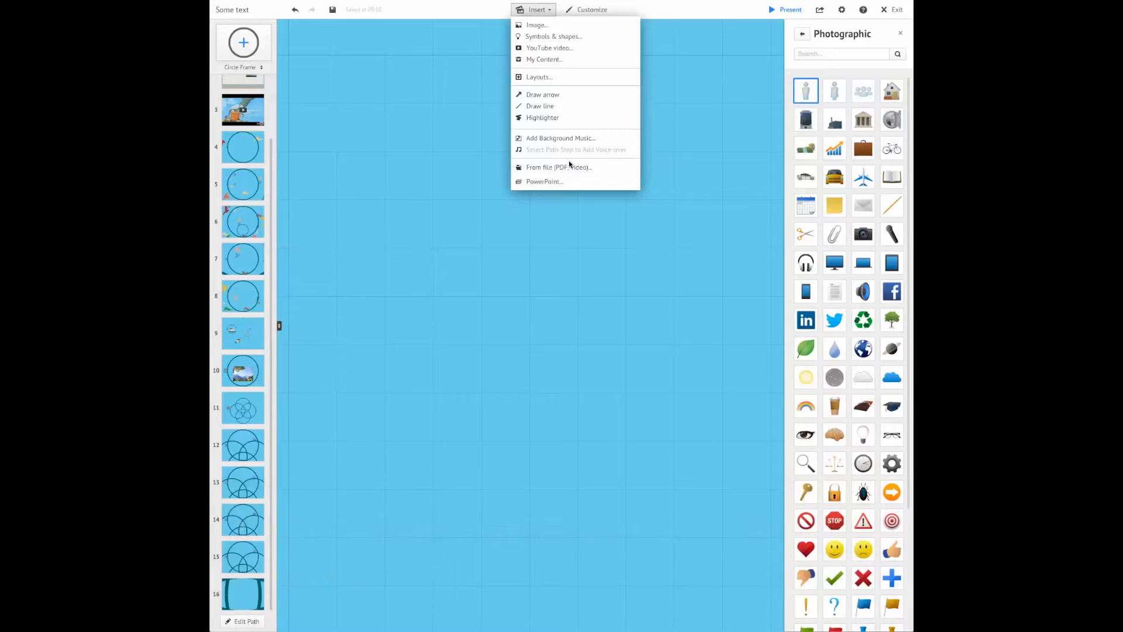
click(528, 168)
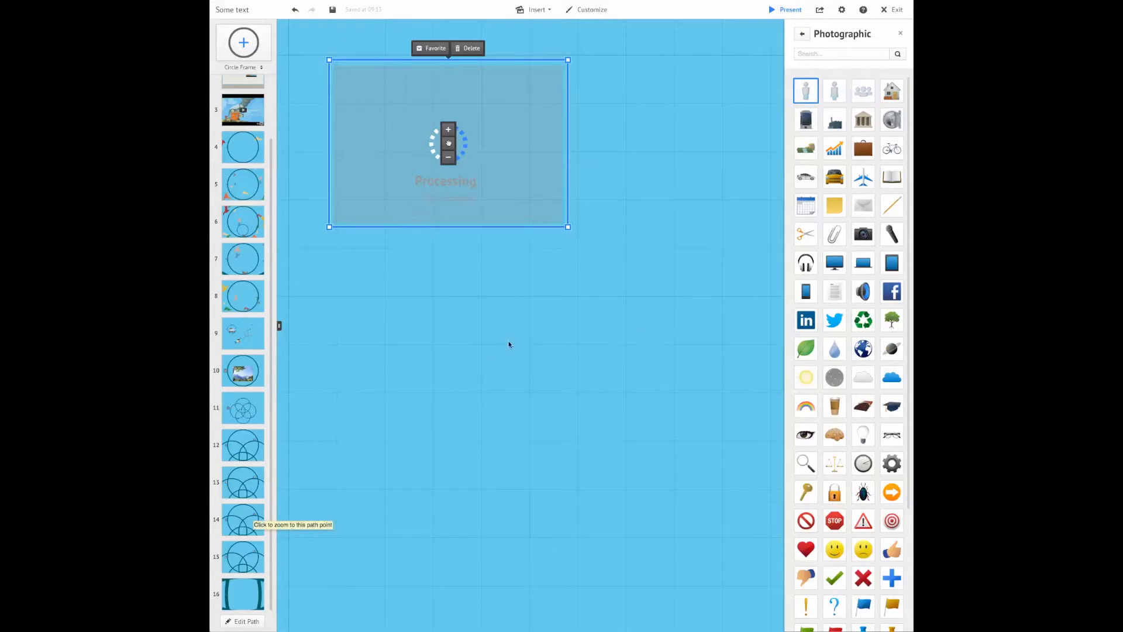
Step: Draw a straight arrow on the canvas pointing up at the video being processed
click(549, 11)
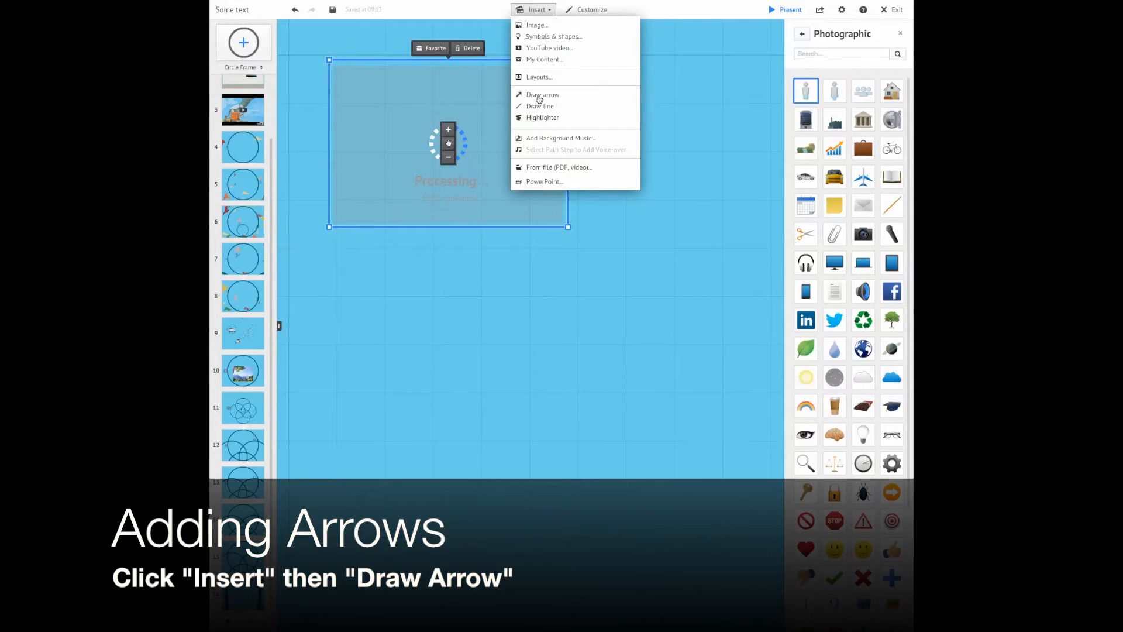
click(538, 95)
drag(504, 458, 477, 241)
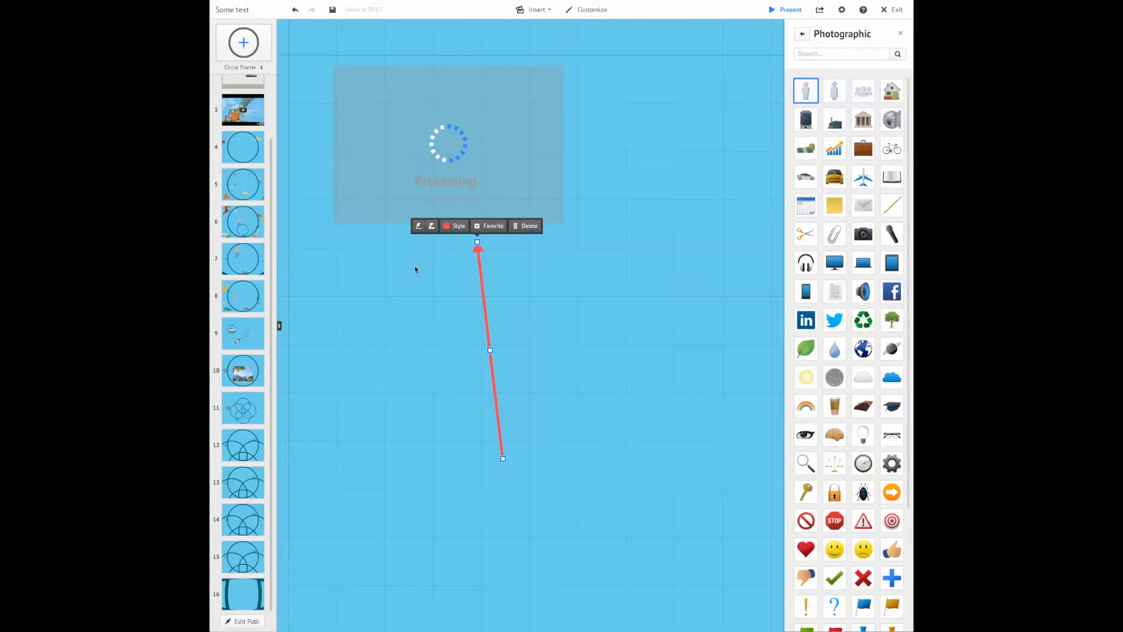
Step: Try several style colours on the arrow, ending on red, and leave the colour choices
click(456, 226)
click(433, 227)
click(442, 225)
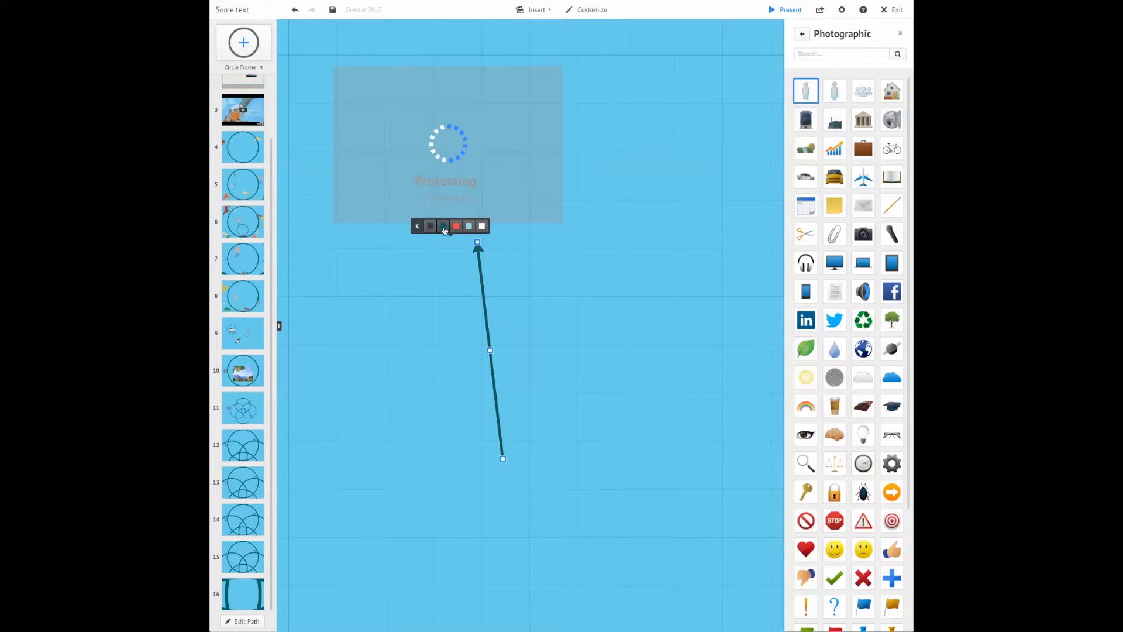
click(455, 225)
click(468, 225)
click(490, 233)
click(459, 228)
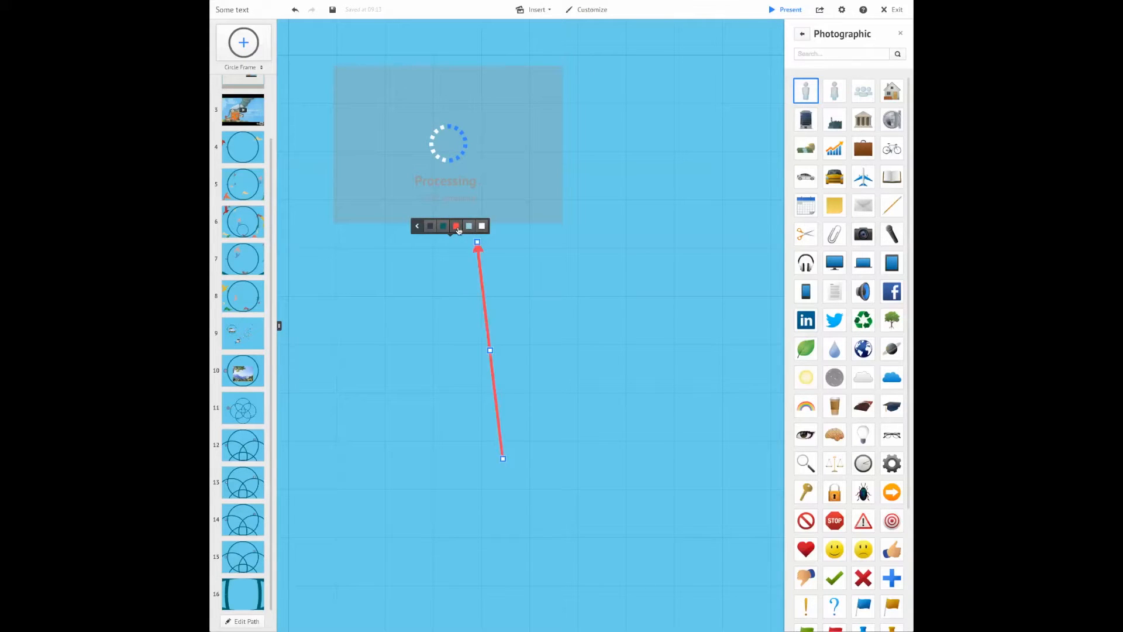
click(418, 228)
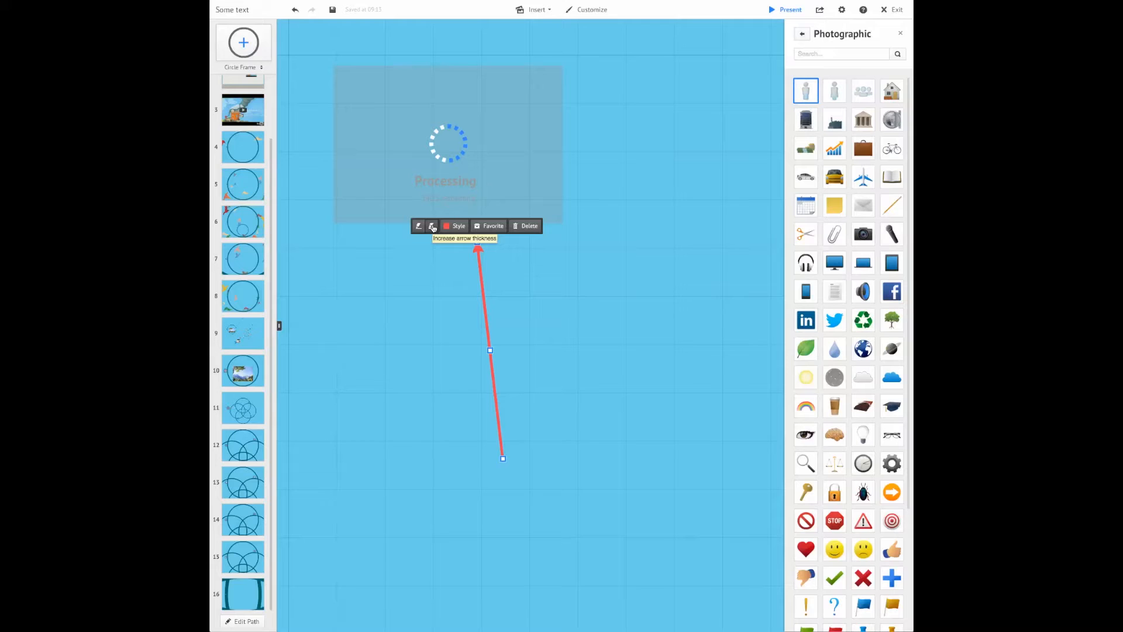
Step: Increase the red arrow's thickness until it is a broad, bold arrow pointing at the video
click(432, 227)
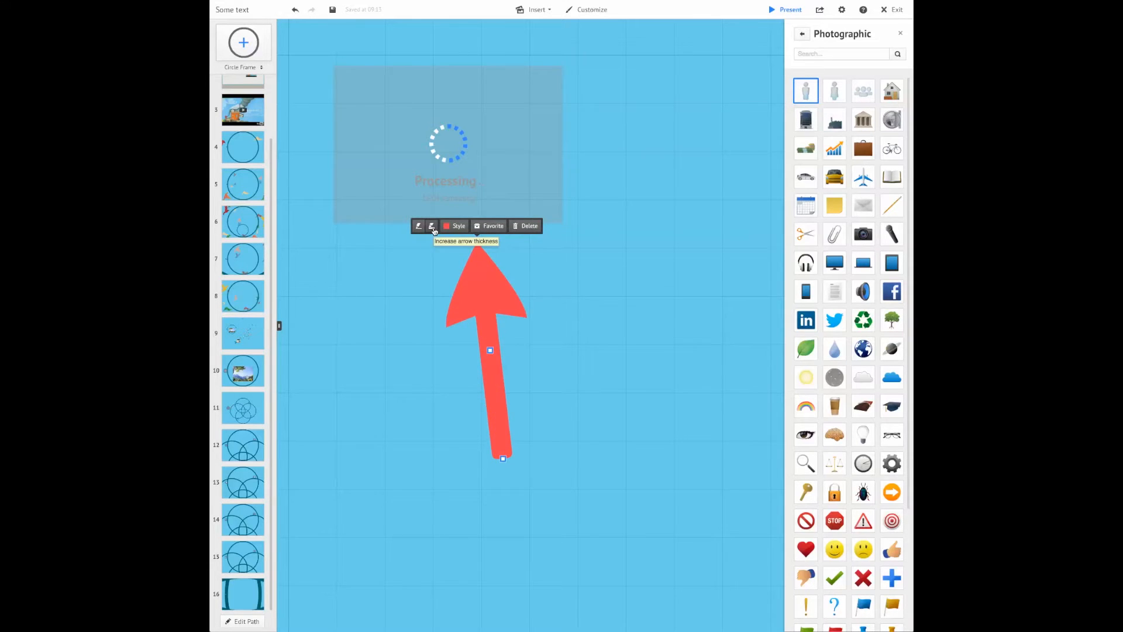
click(490, 299)
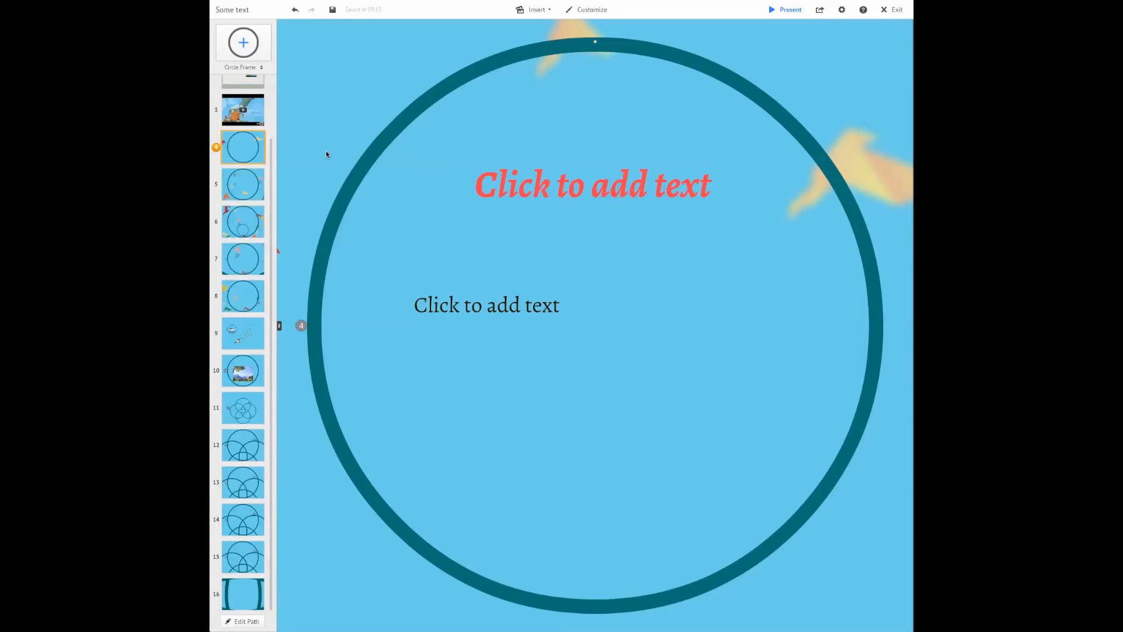
Step: Add a small circle frame below the body text placeholder inside the large circle of path point 4
click(245, 67)
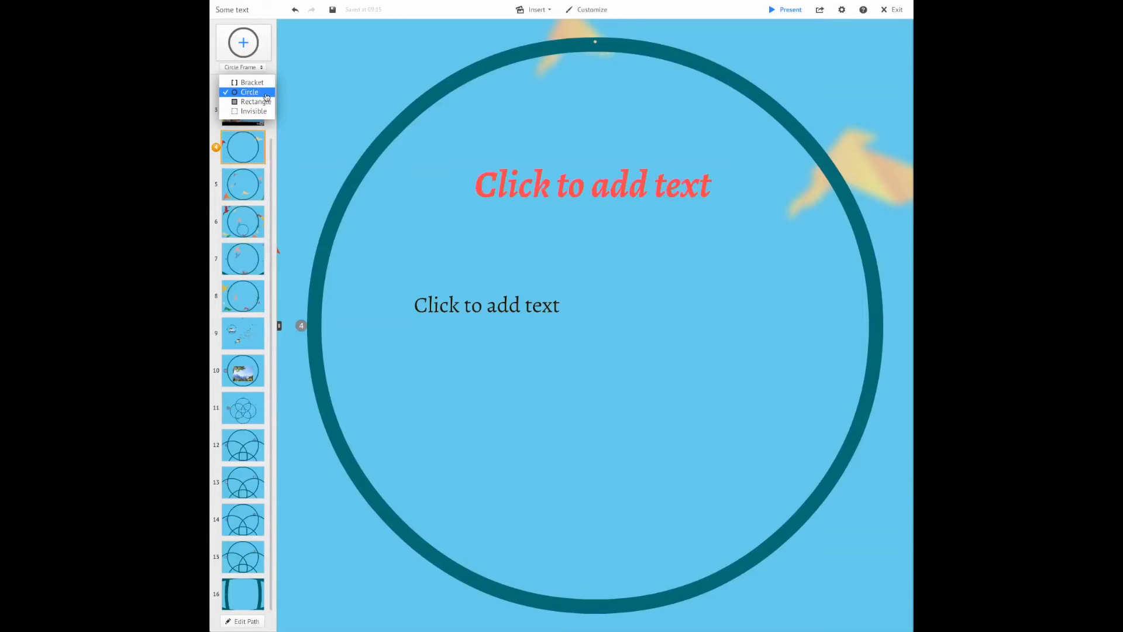
drag(244, 42, 492, 403)
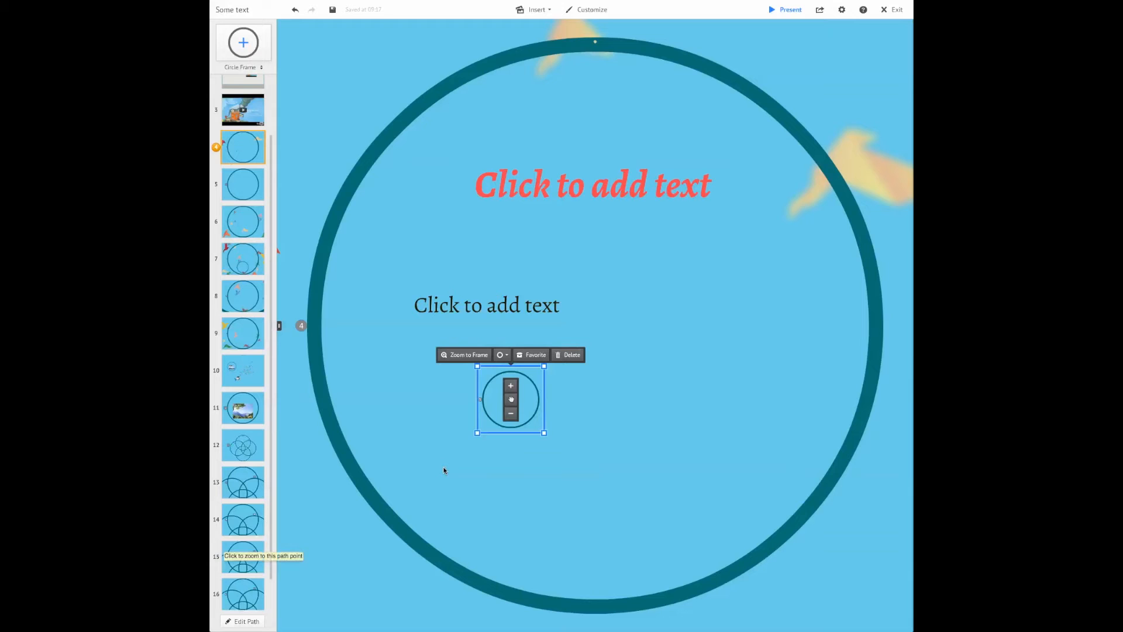
scroll(260, 480, down, 1)
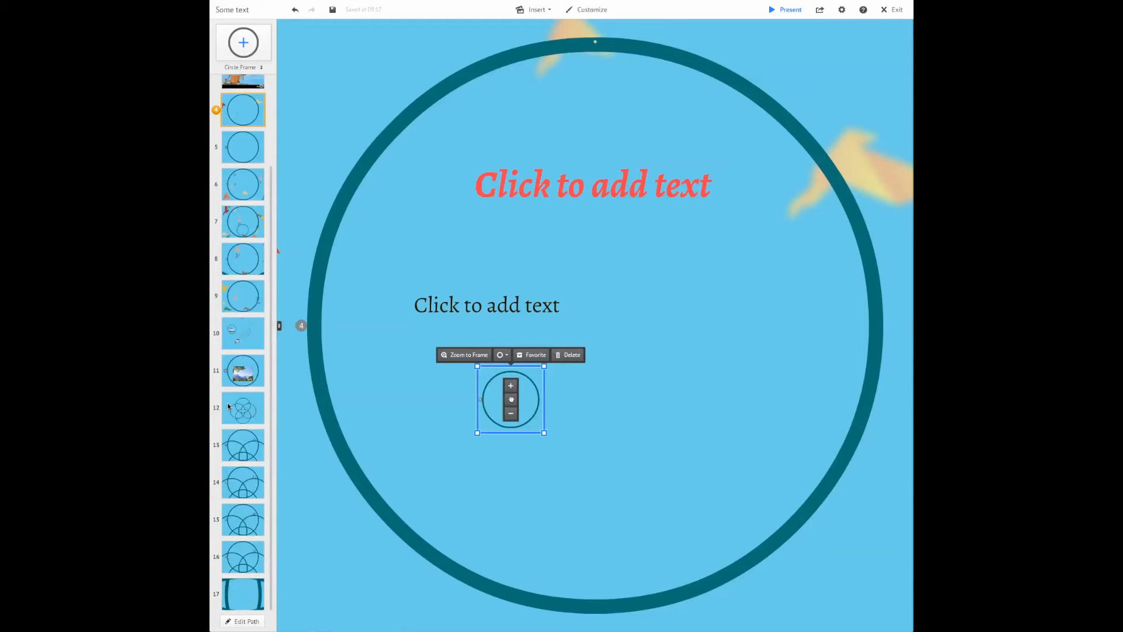
Step: Add the small circle frame to the path again and zoom to its new point at the end of the path
right_click(493, 401)
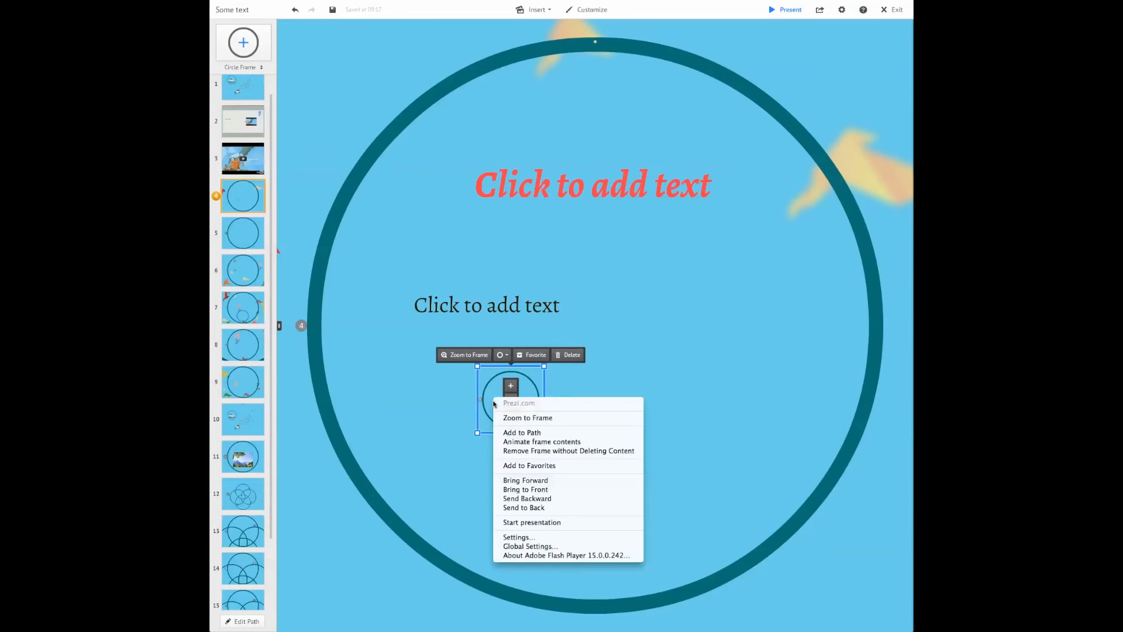
click(511, 433)
click(240, 594)
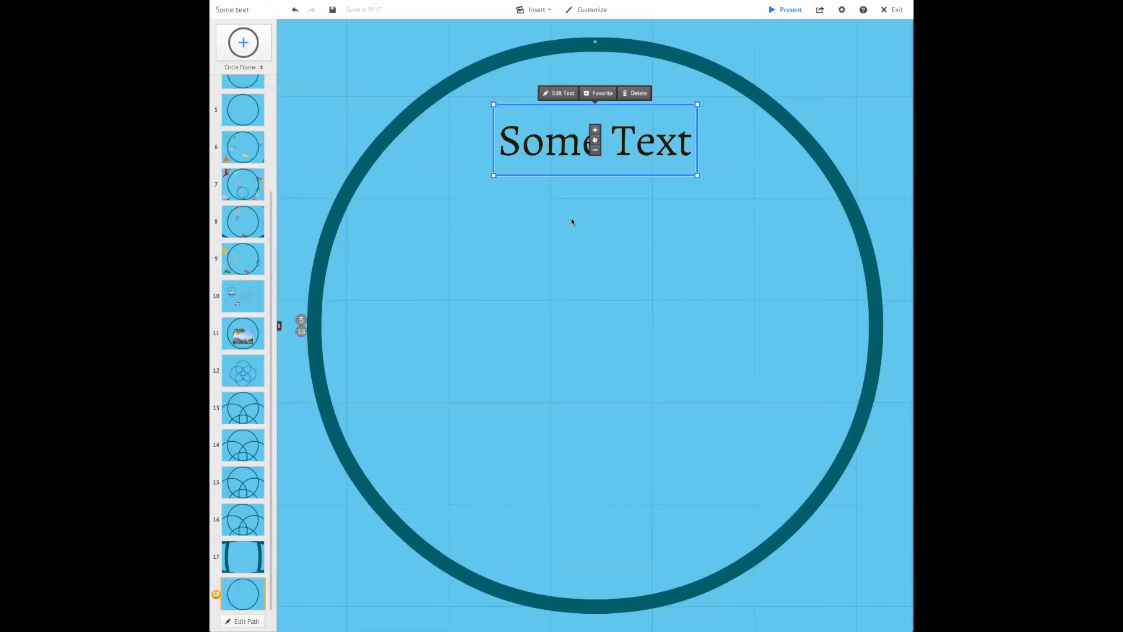
Step: Add the text "Some Text" near the top of the circle frame and move it down slightly
mouse_move(595, 140)
mouse_down()
mouse_move(580, 142)
mouse_move(595, 144)
mouse_up()
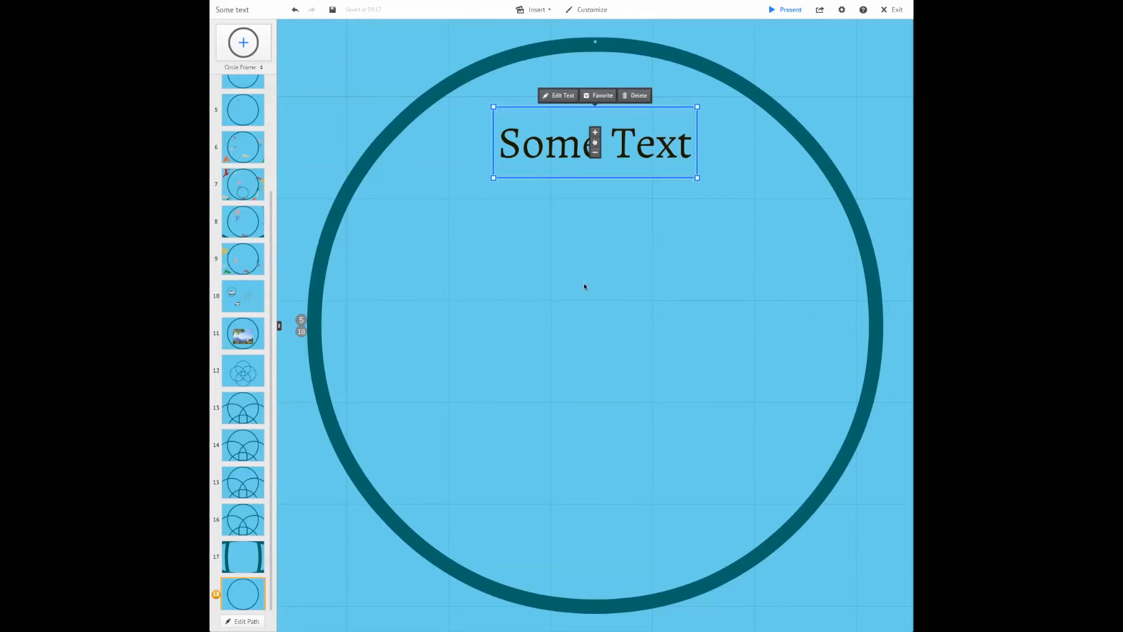
click(586, 287)
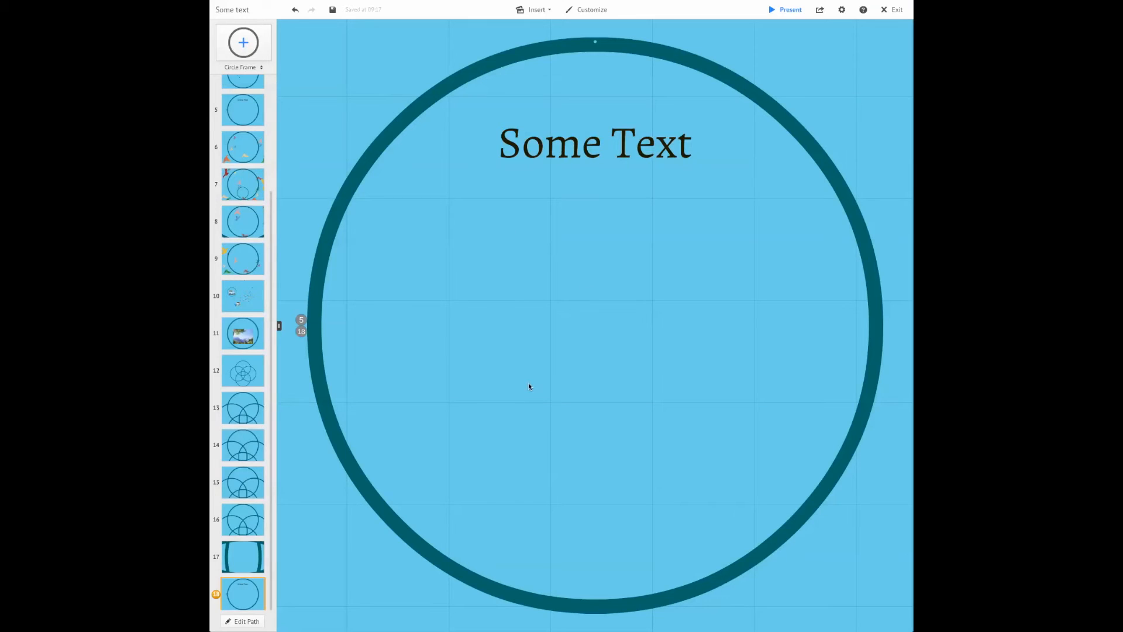
Step: Add the "Some Text" heading to the path, view its path point, and return to the circle frame's view
right_click(587, 149)
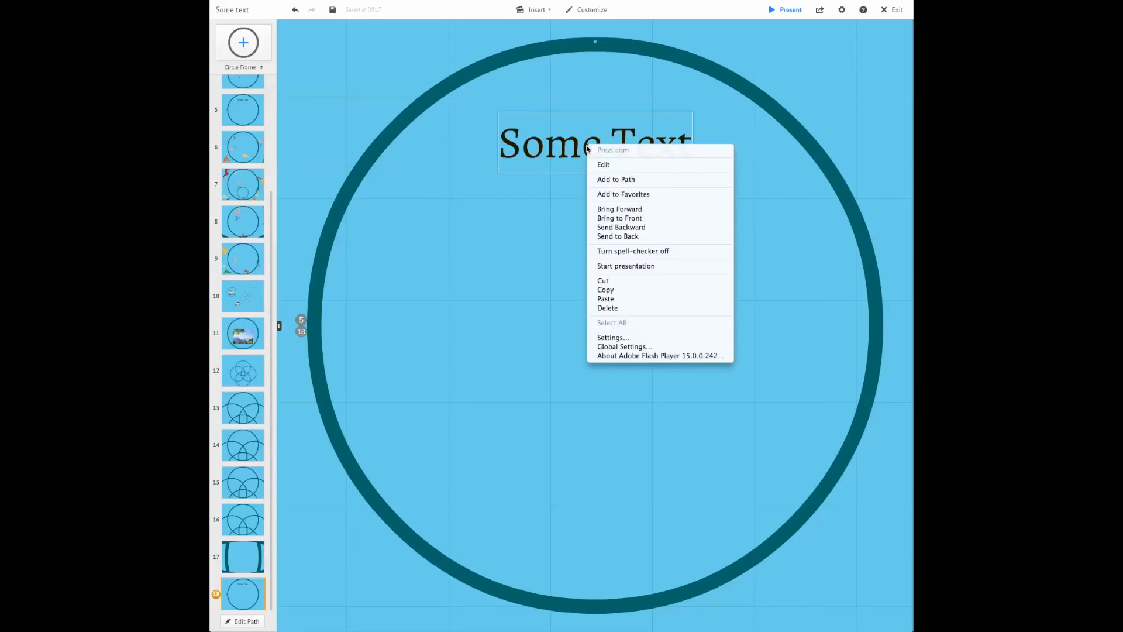
click(615, 184)
click(225, 589)
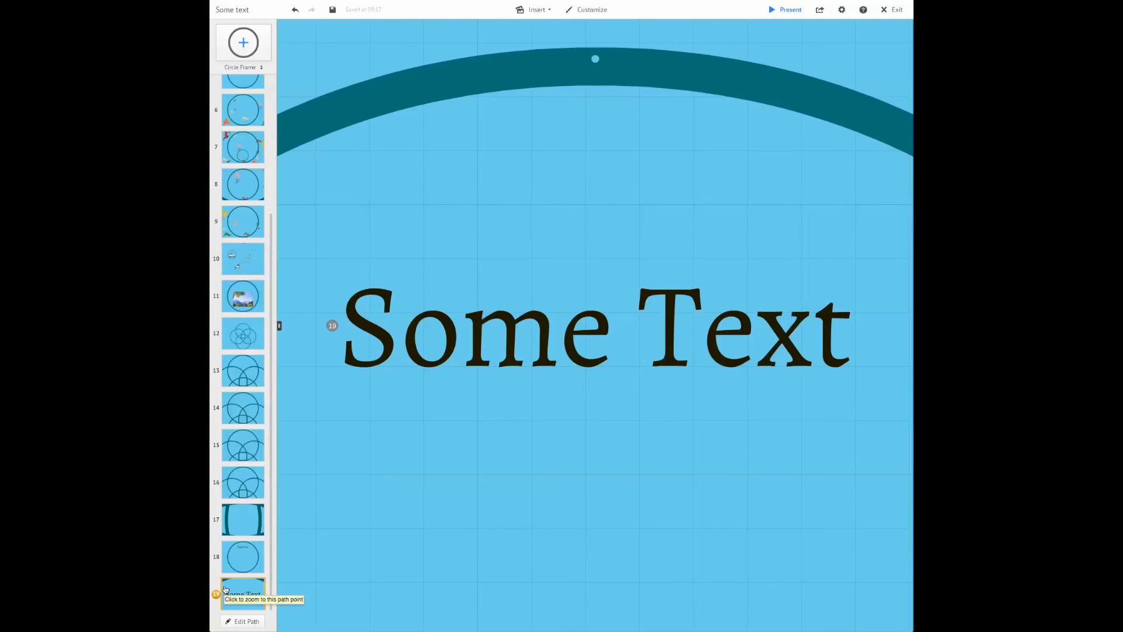
click(252, 570)
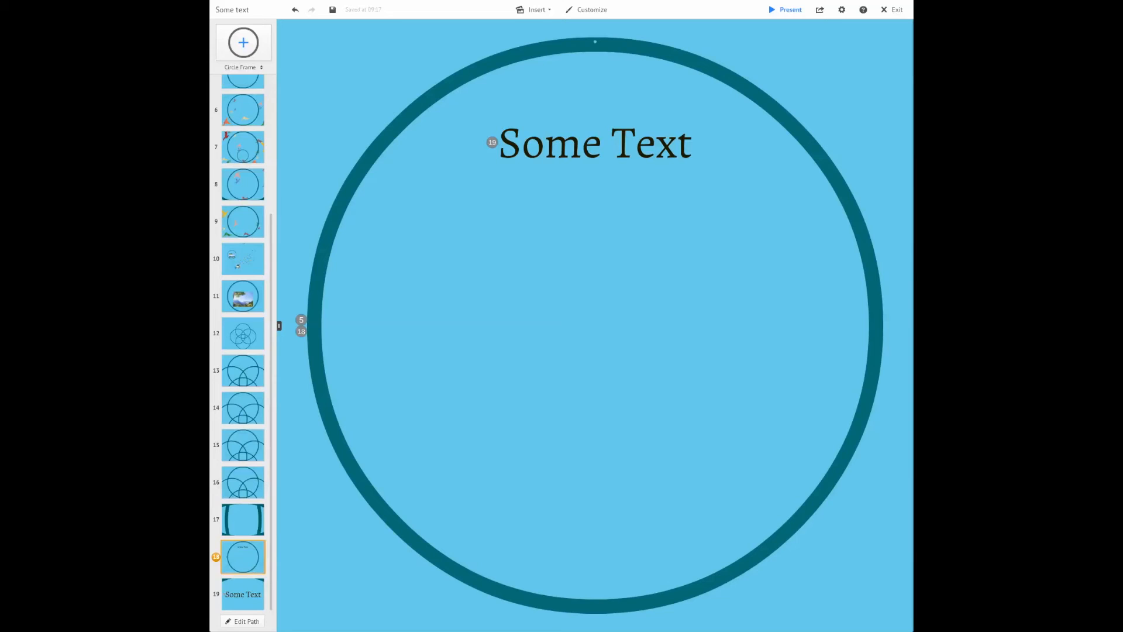
Step: Insert the rock climber image below the "Some Text" heading in the circle frame and deselect it
click(245, 68)
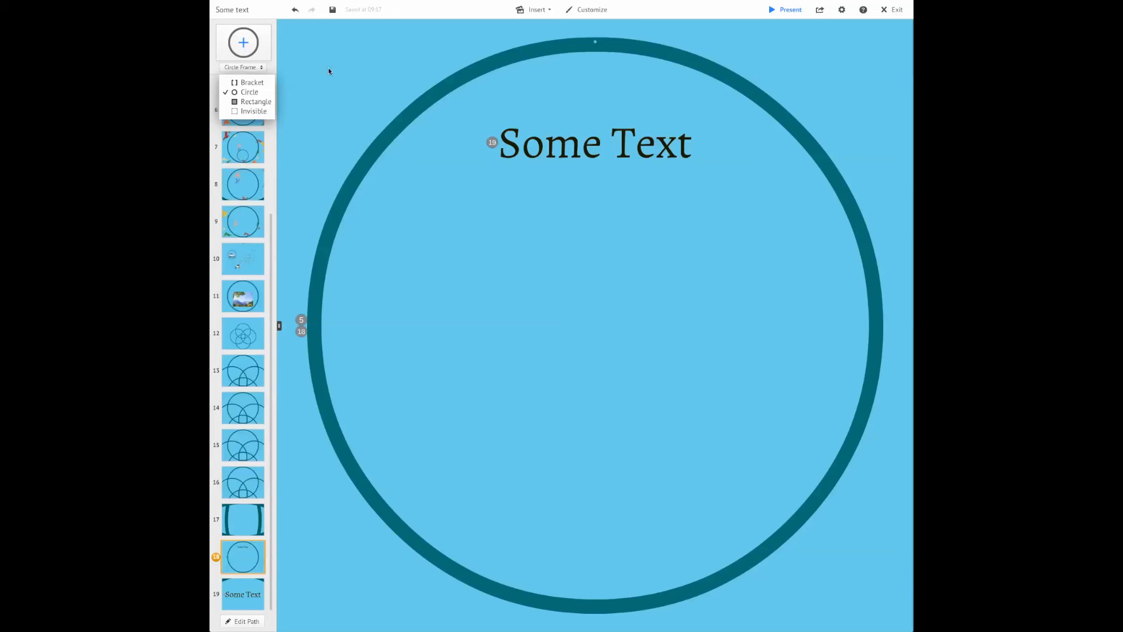
click(395, 55)
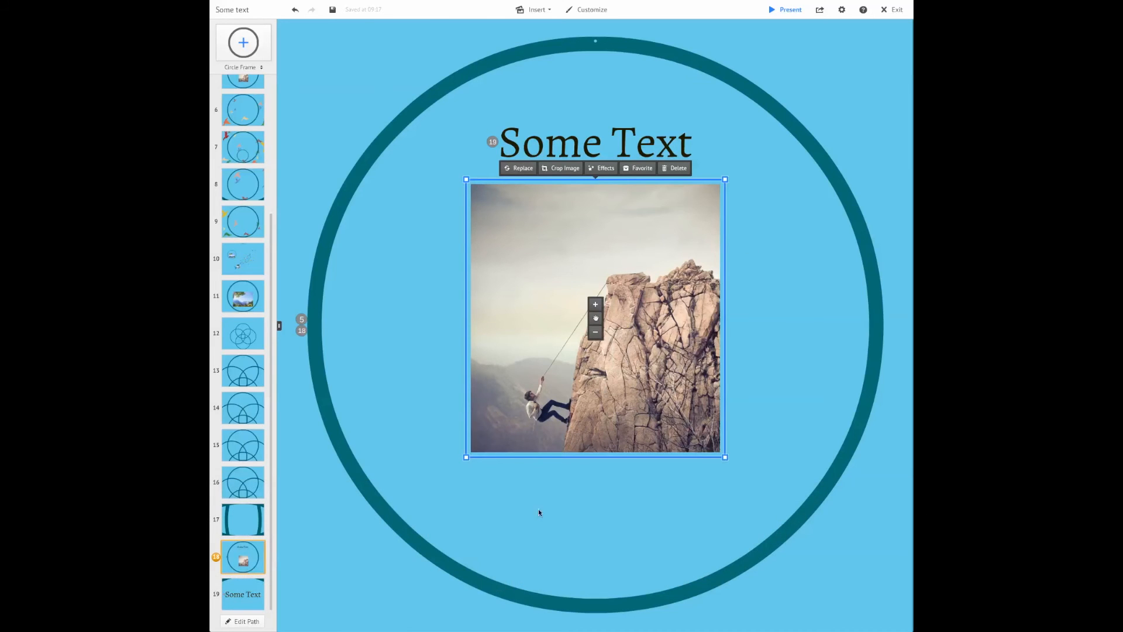
click(540, 531)
Step: Place an invisible frame on the image, framing the climber beside the cliff
click(256, 67)
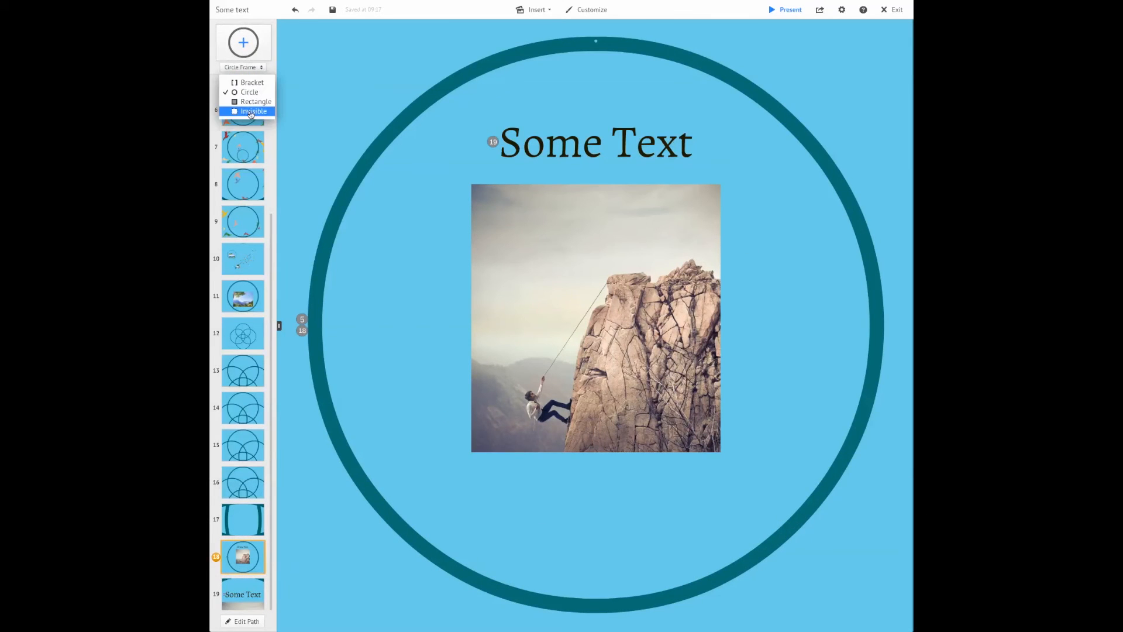
click(251, 112)
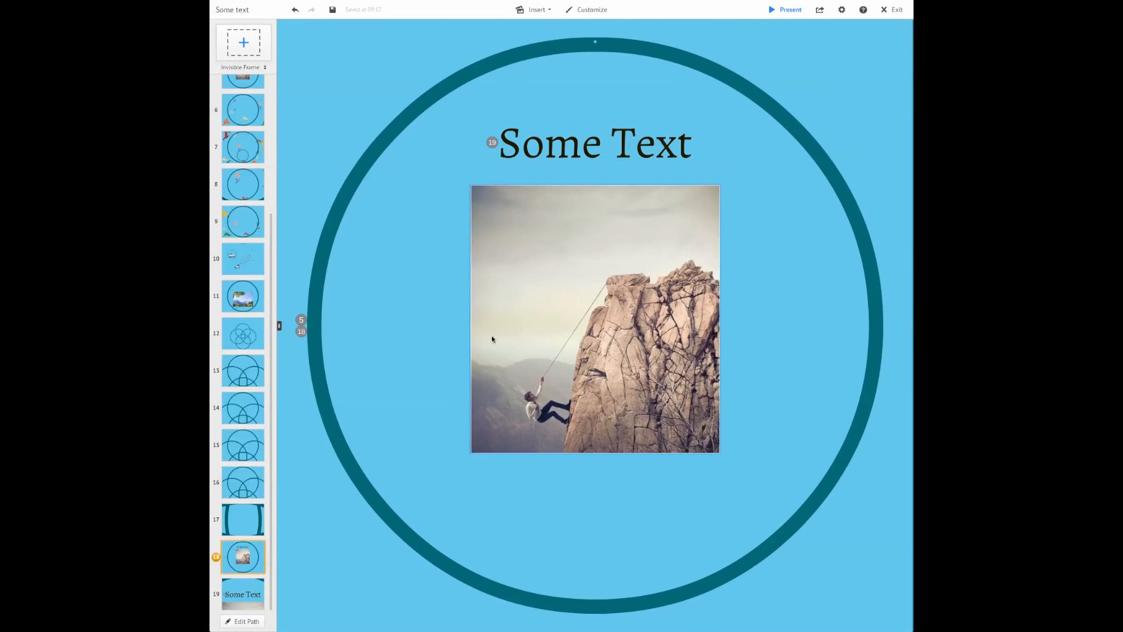
drag(243, 43, 509, 425)
drag(557, 380, 548, 403)
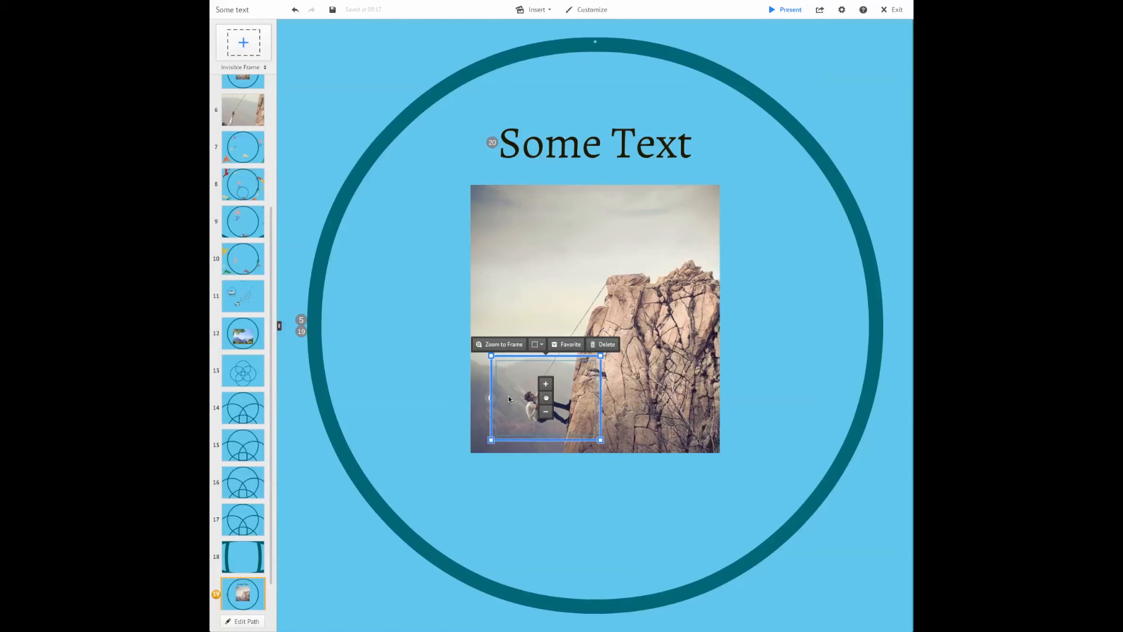
Step: Add the rock climber image to the path and zoom to the invisible frame's path point
right_click(508, 399)
click(523, 446)
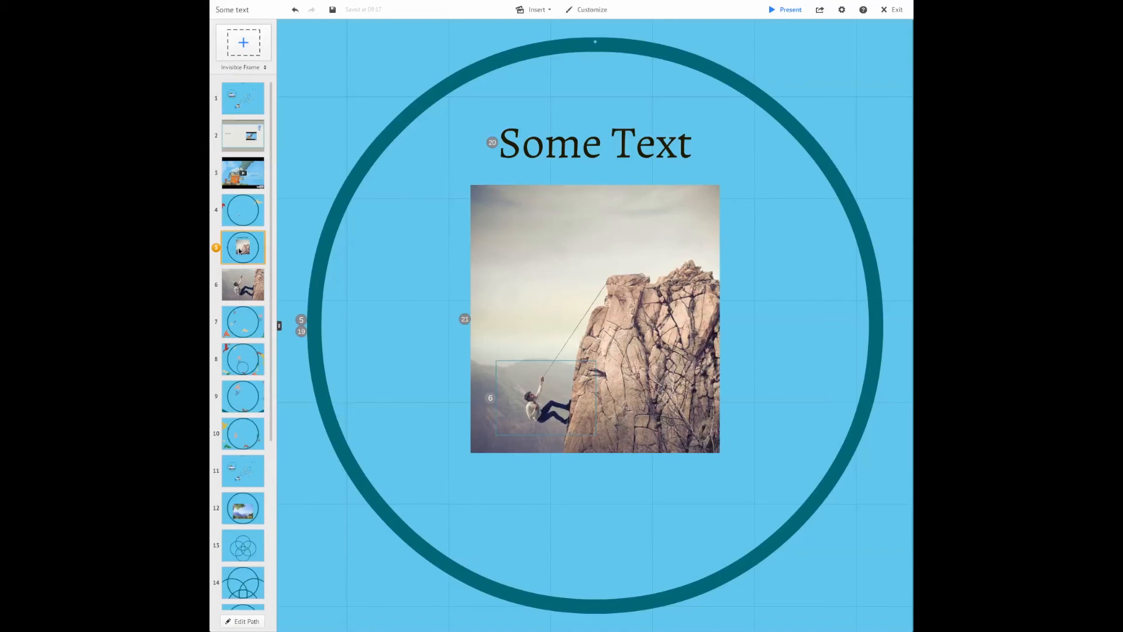
click(236, 287)
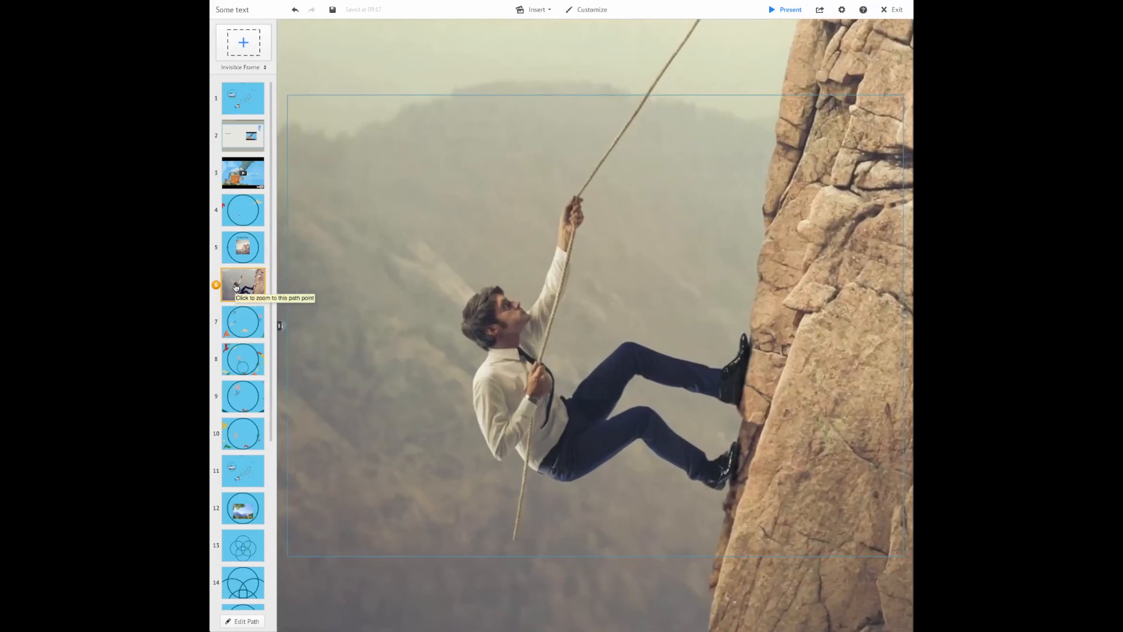